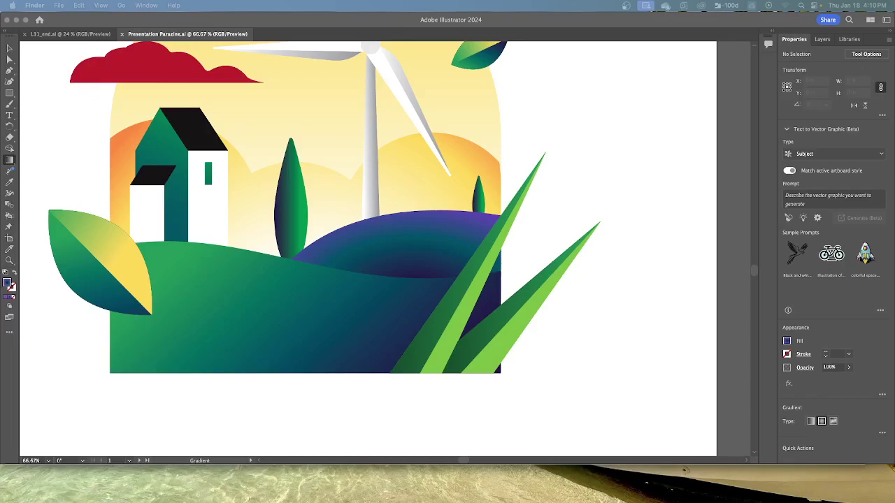
Bring the Illustrator document with the Gradient panel back to the front
left_click(130, 465)
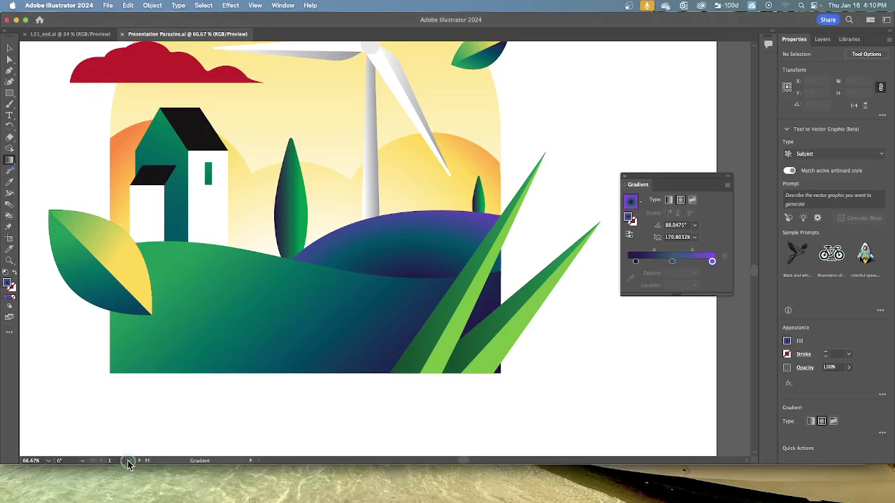
Switch to the 3 Bike artboard and select the saved Bike frame shapes
left_click(128, 462)
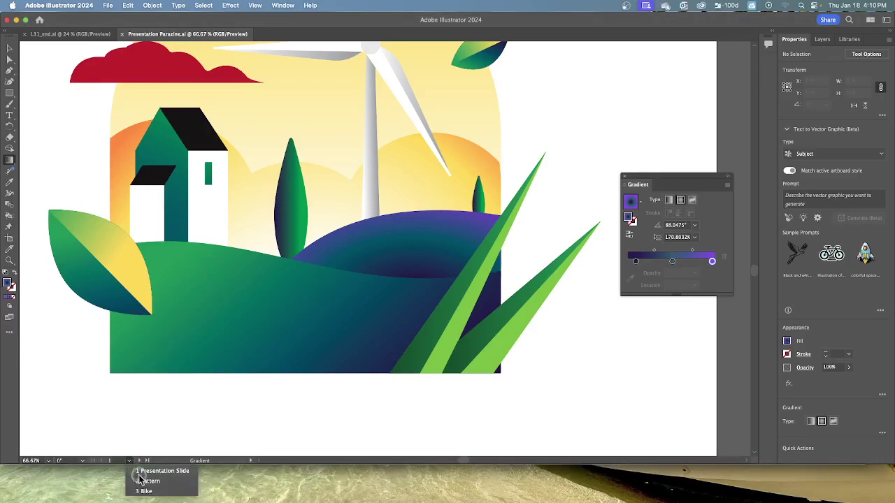
left_click(145, 492)
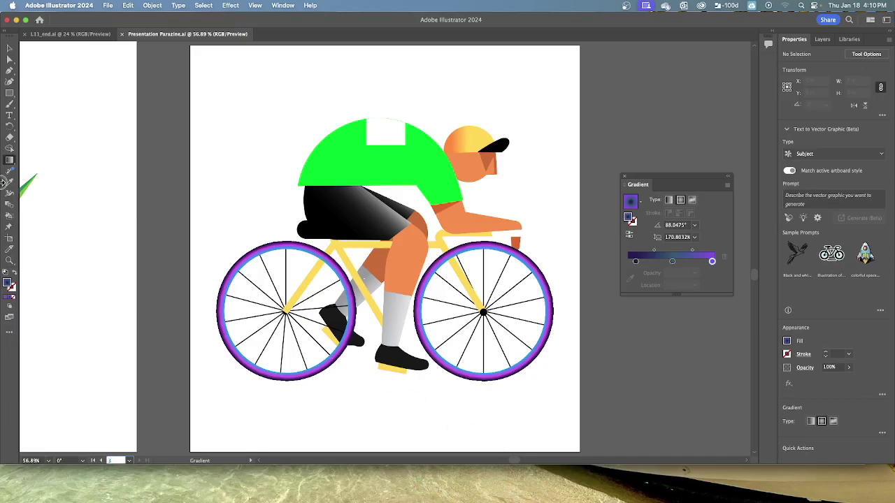
left_click(10, 49)
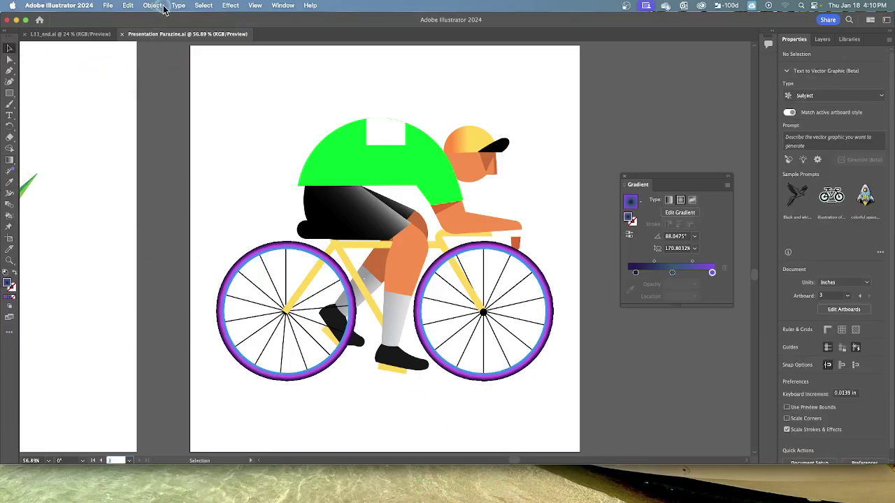
left_click(204, 6)
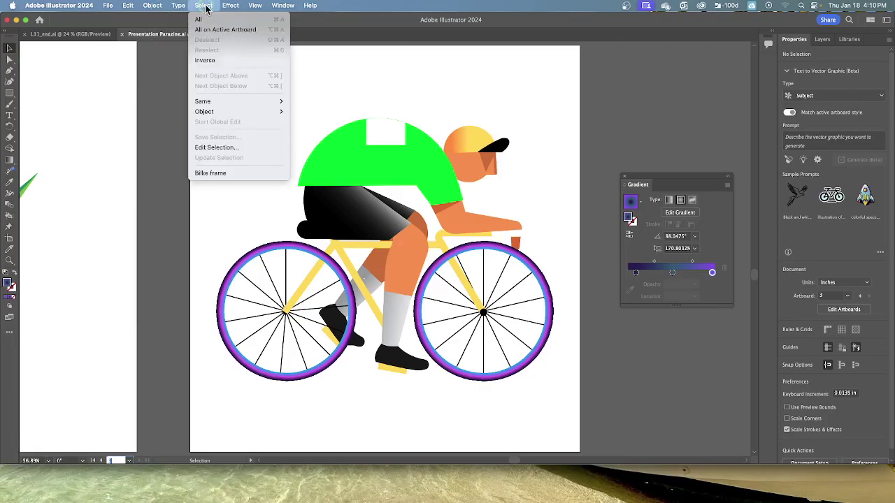
left_click(217, 174)
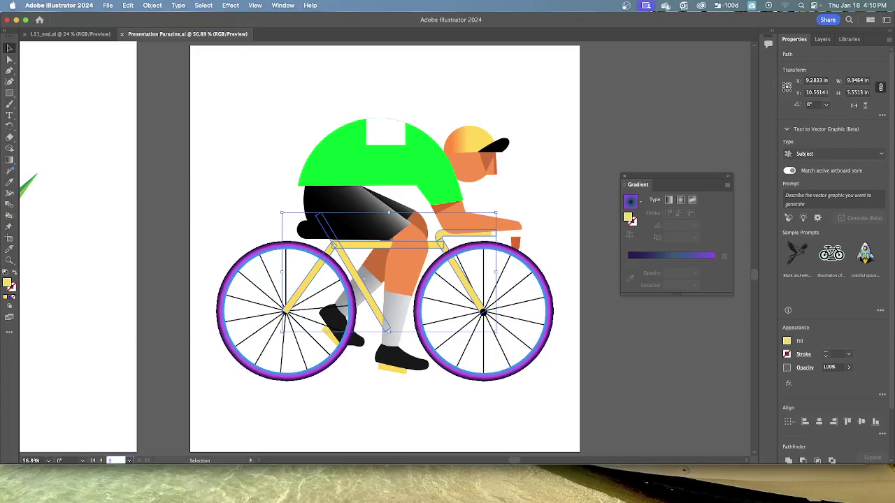
Replace the bike frame's solid yellow fill with the pale-to-yellow gradient swatch
left_click(787, 341)
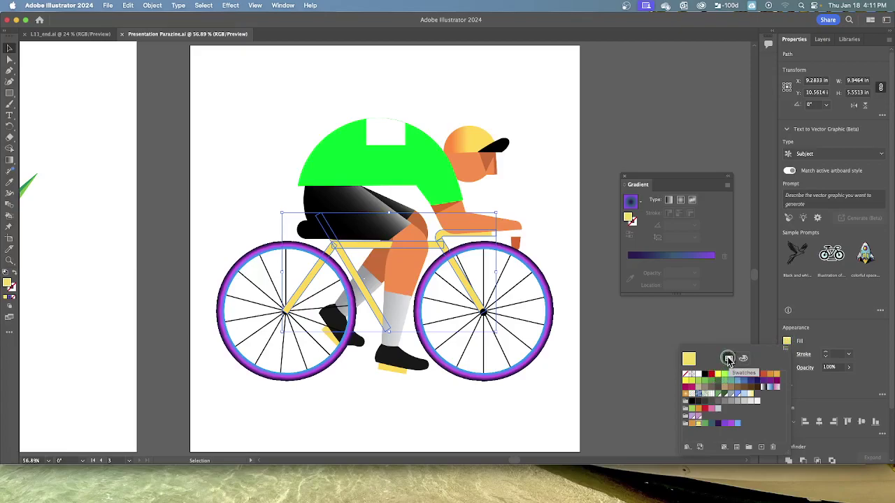
left_click(752, 397)
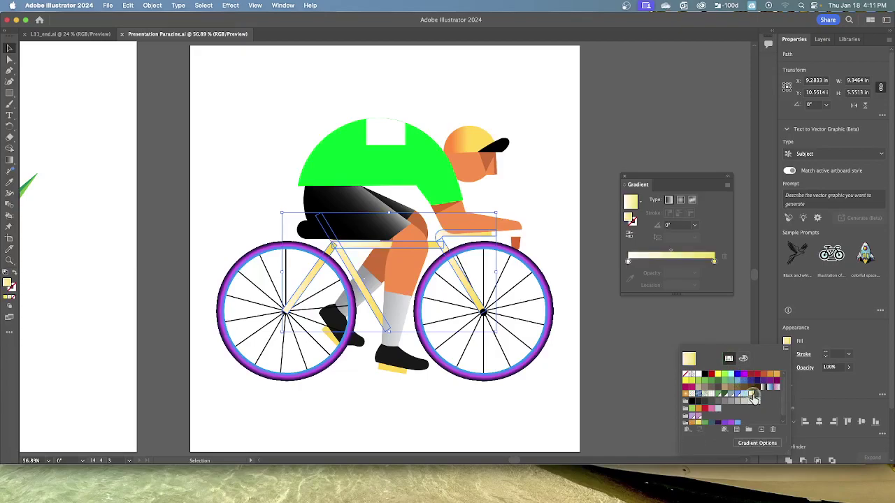
left_click(10, 163)
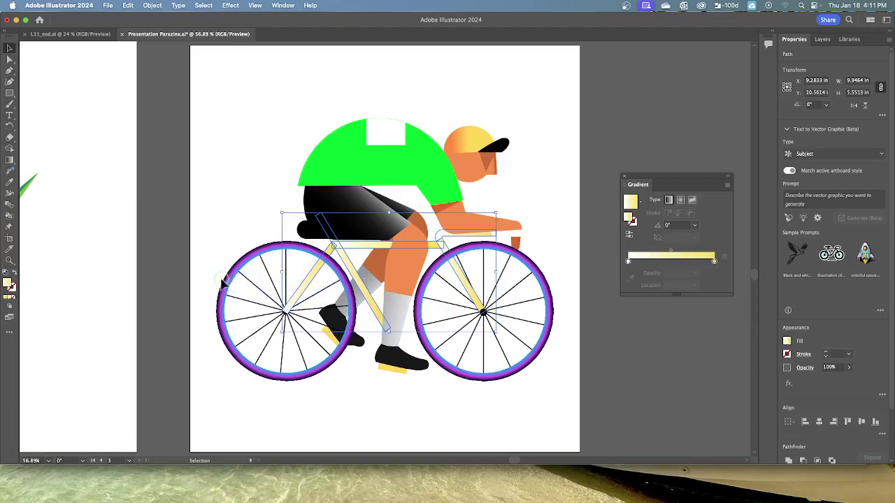
Marquee-select the entire bike, from the rear wheel to the front wheel
left_click_drag(202, 285, 531, 293)
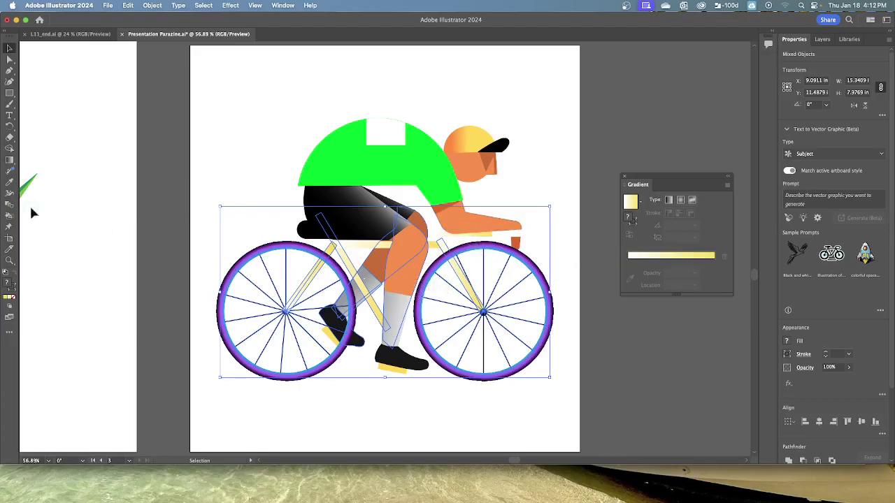
Try redrawing one gradient across the frame tubes, undoing the last attempt
left_click(9, 160)
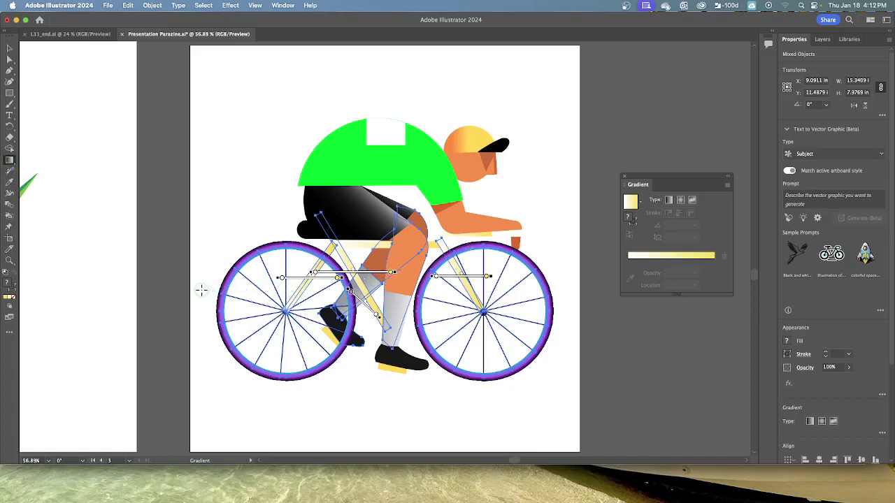
left_click_drag(201, 281, 571, 278)
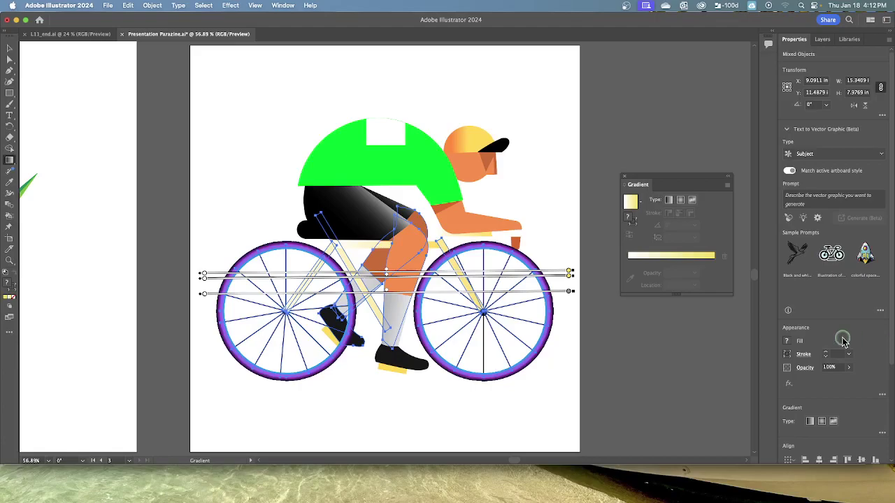
key("v")
key("g")
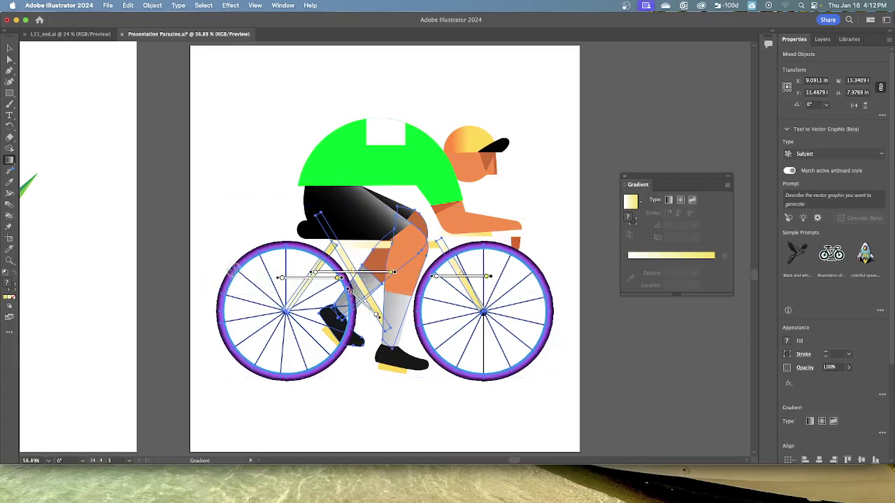
left_click(208, 279)
left_click_drag(208, 279, 340, 276)
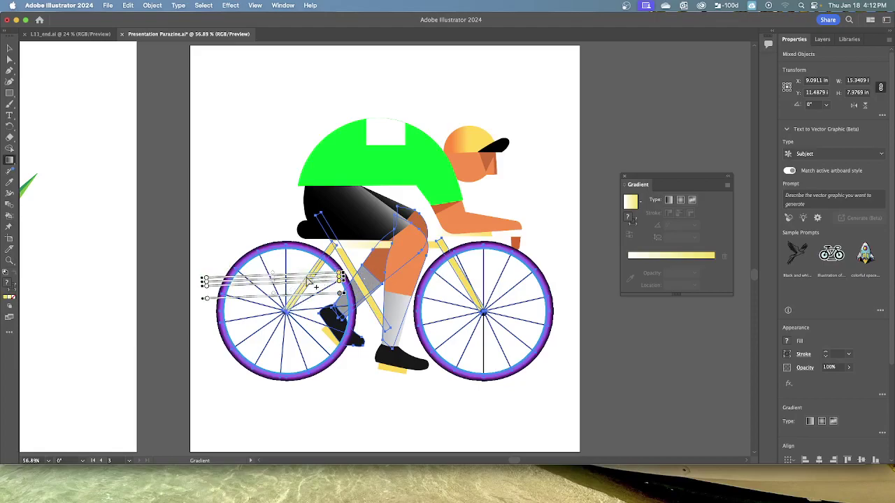
key("super+z")
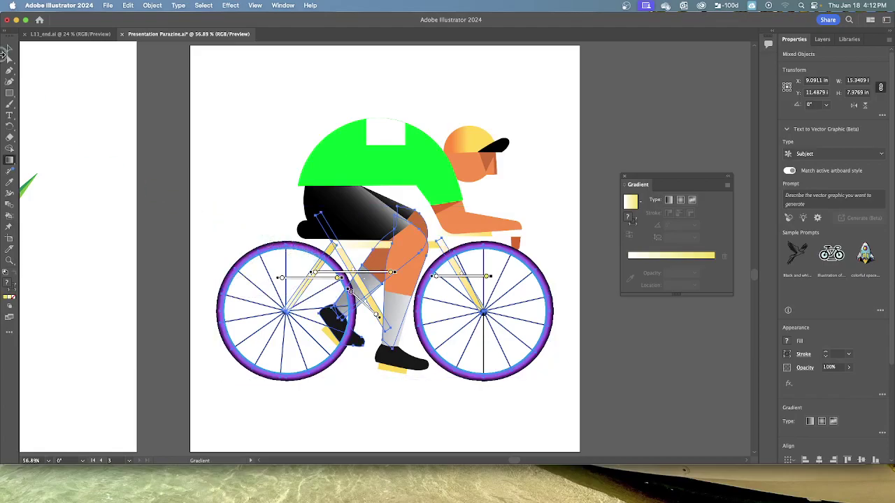
left_click(9, 49)
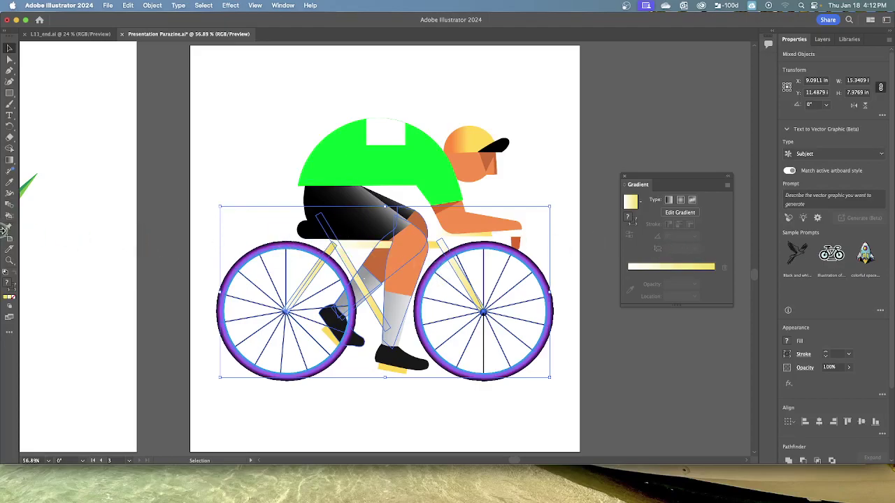
left_click(9, 159)
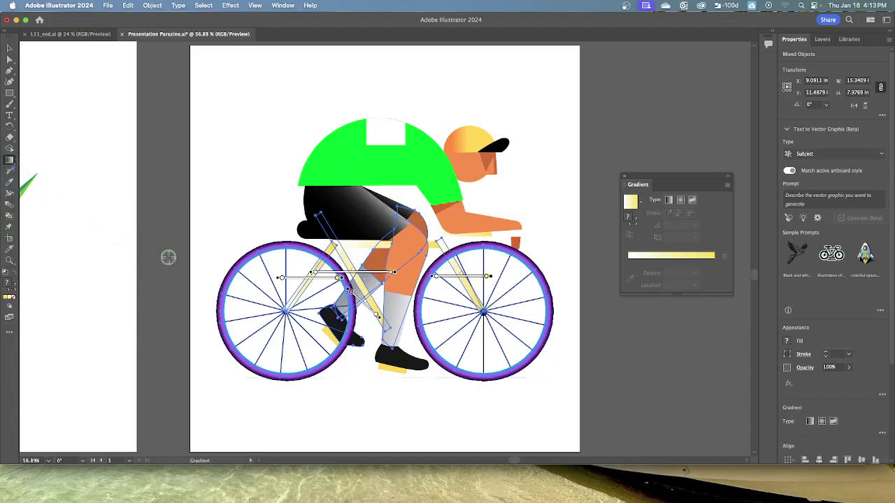
Drag the frame gradient from left of the rear wheel to mid-frame, about 0.41°
left_click_drag(203, 277, 424, 274)
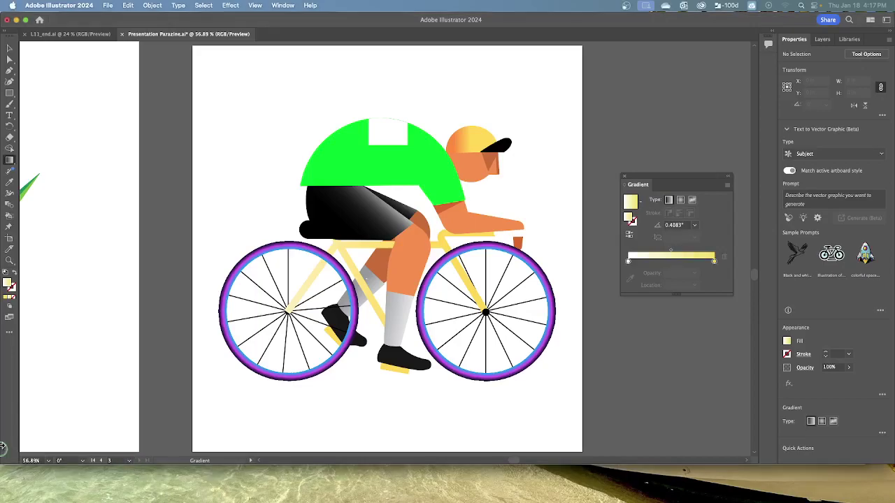
Switch to the Presentation Slide artboard and select the red cloud
left_click(129, 462)
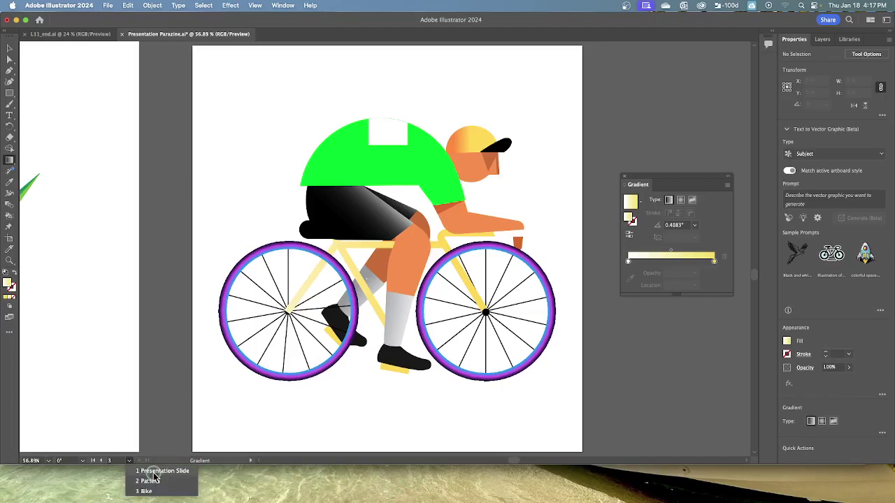
left_click(155, 471)
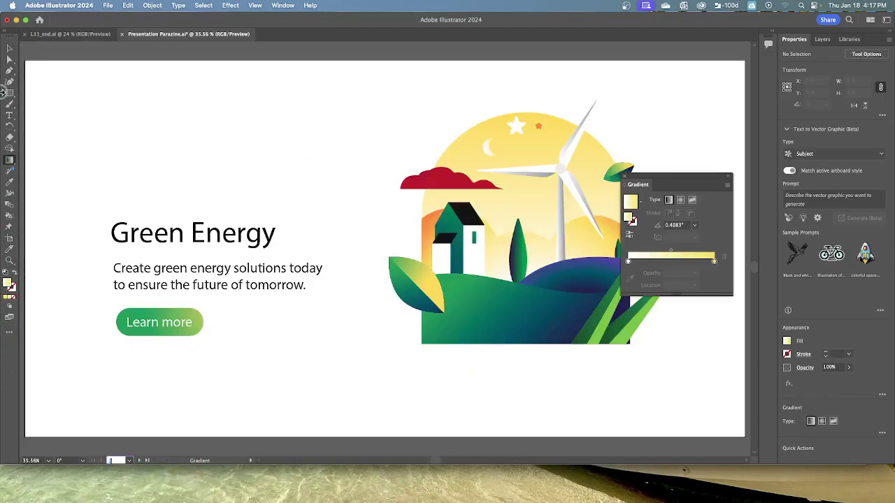
left_click(9, 48)
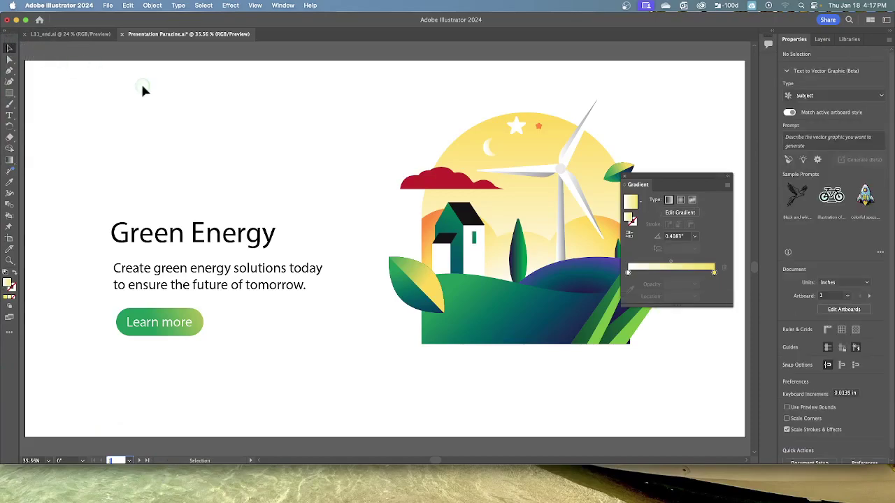
left_click(437, 179)
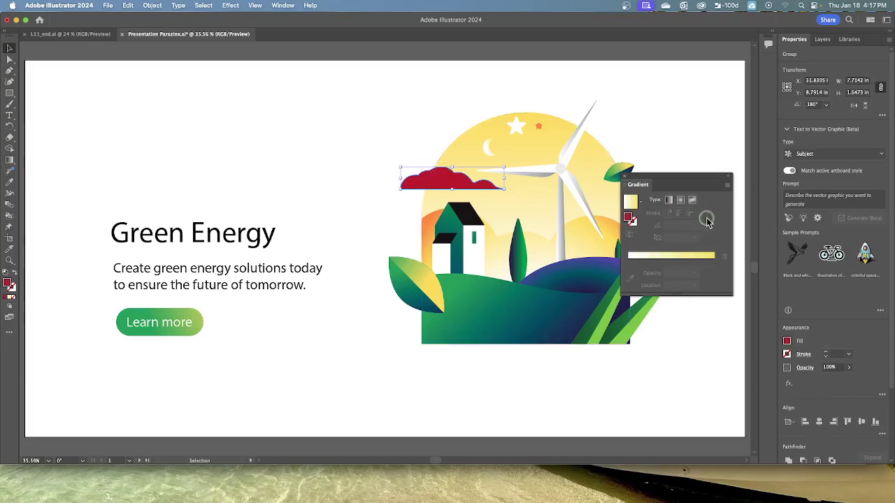
Replace the cloud's red fill with the Background gradient swatch
left_click(786, 341)
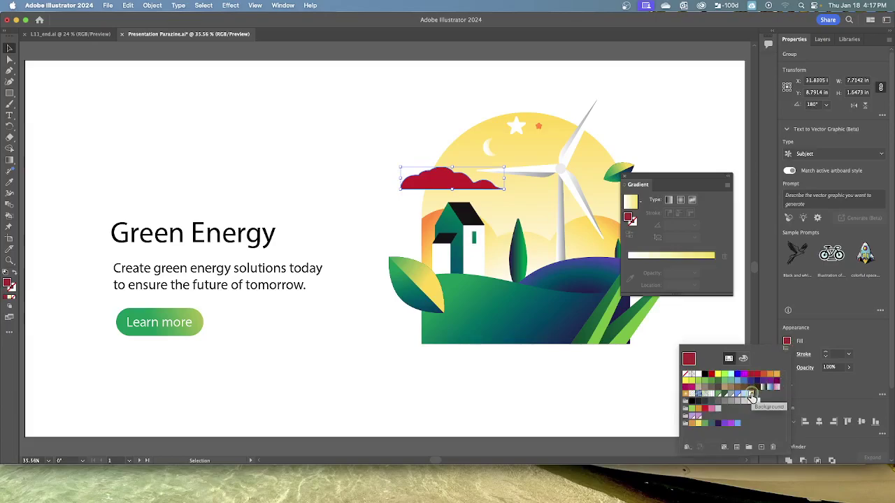
left_click(751, 395)
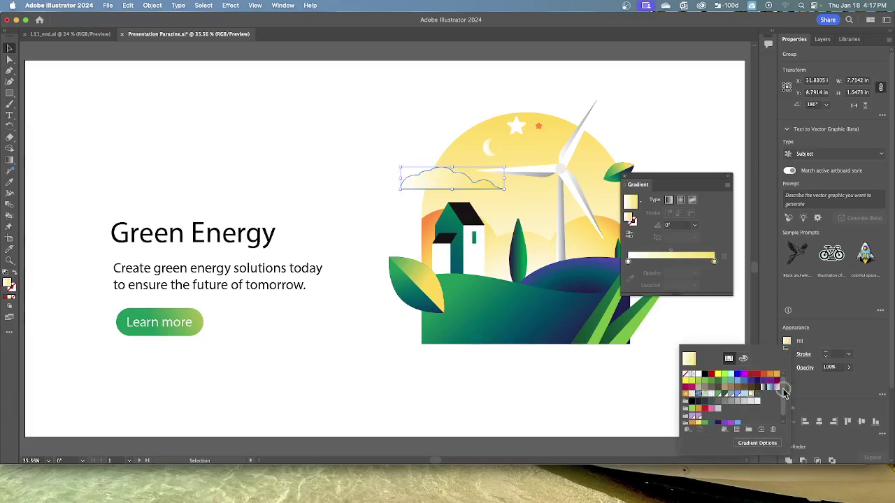
left_click(9, 161)
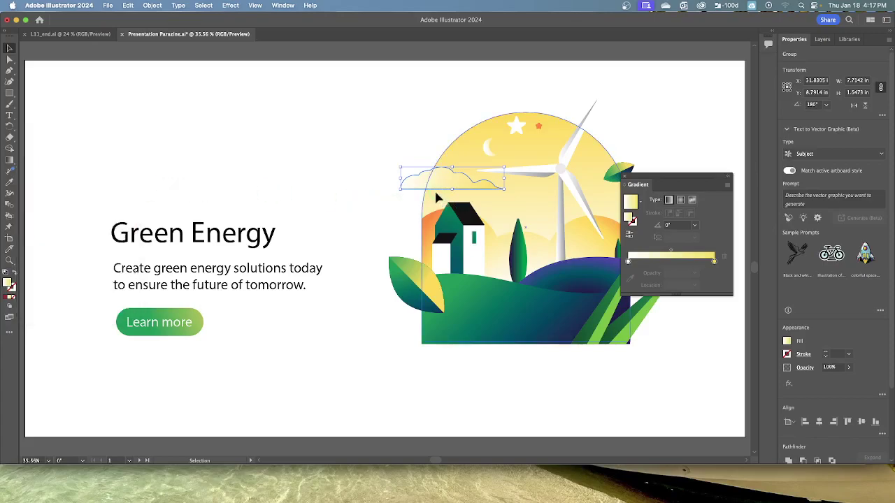
Undo an accidental sun-dome move, then angle the cloud's gradient to about 77.8°
left_click_drag(437, 195, 437, 178)
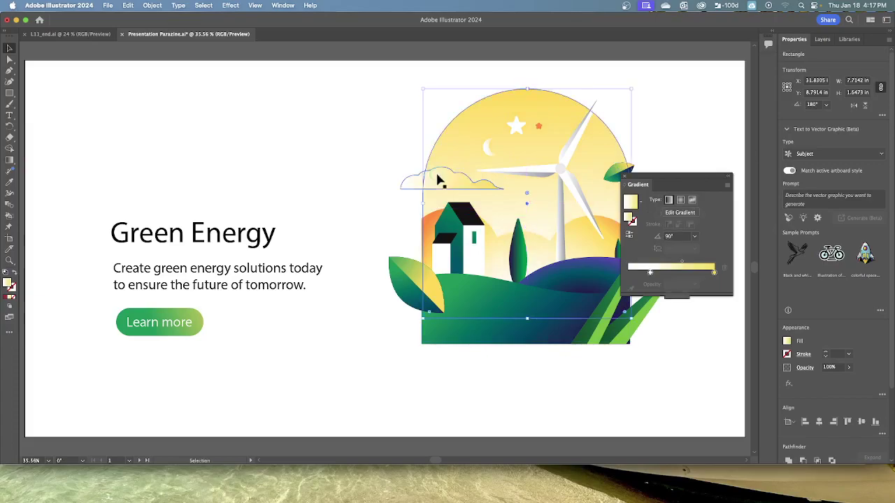
key("super+z")
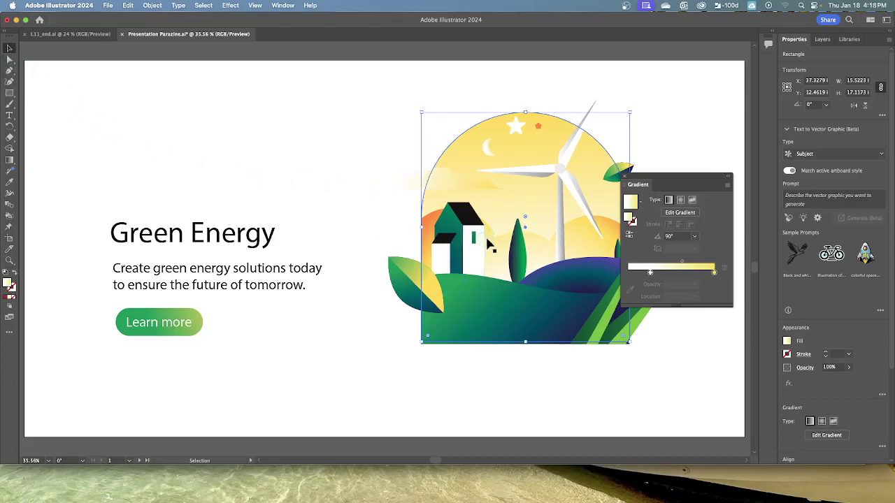
left_click(411, 189)
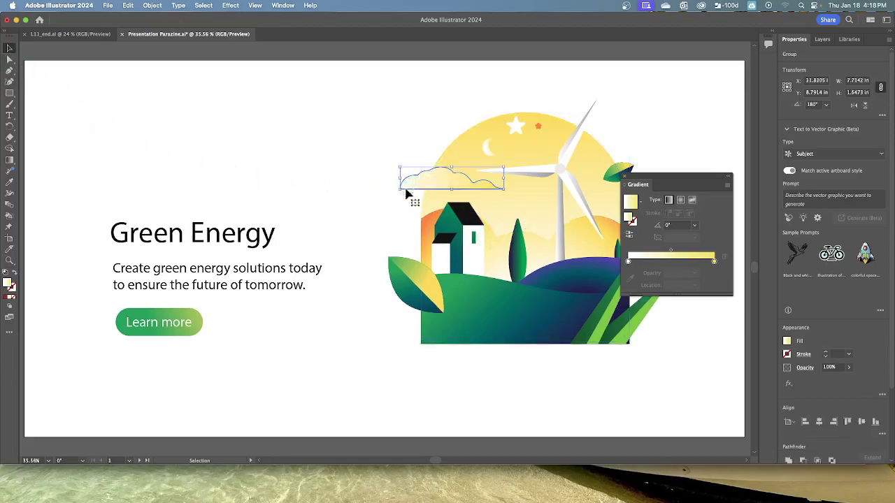
left_click(10, 160)
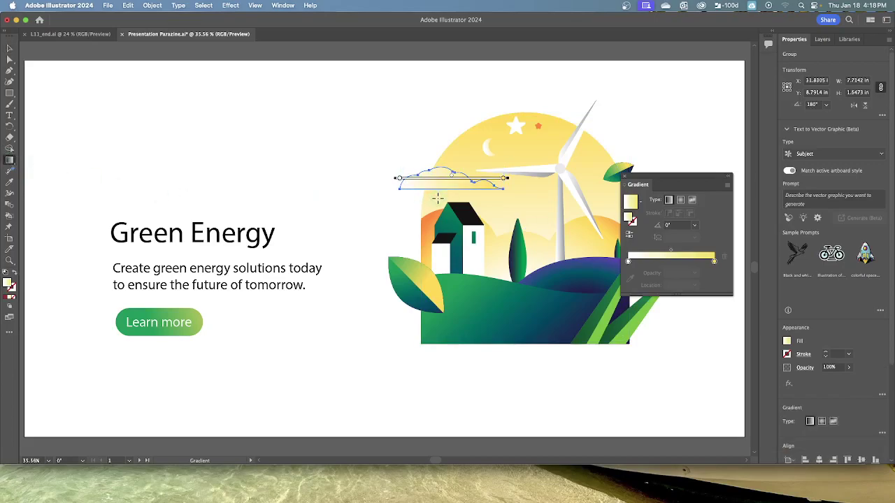
left_click_drag(438, 199, 446, 161)
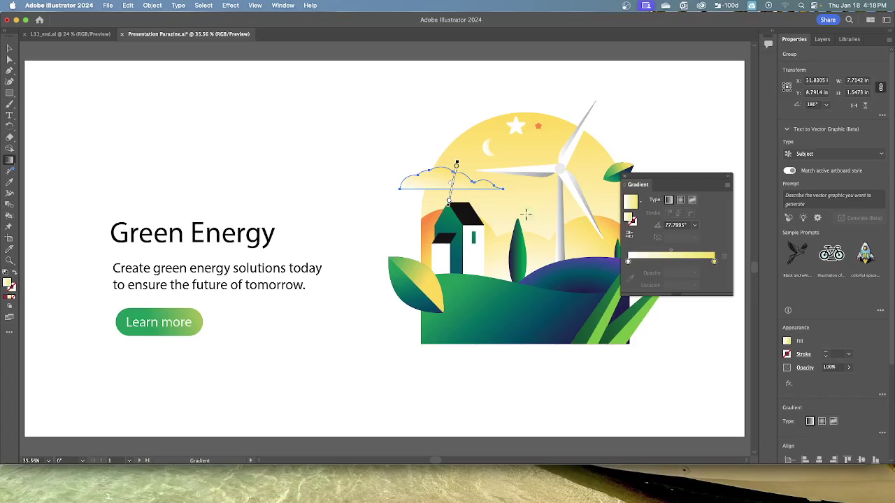
Set the cloud gradient's top stop to white at 0% opacity
double_click(456, 167)
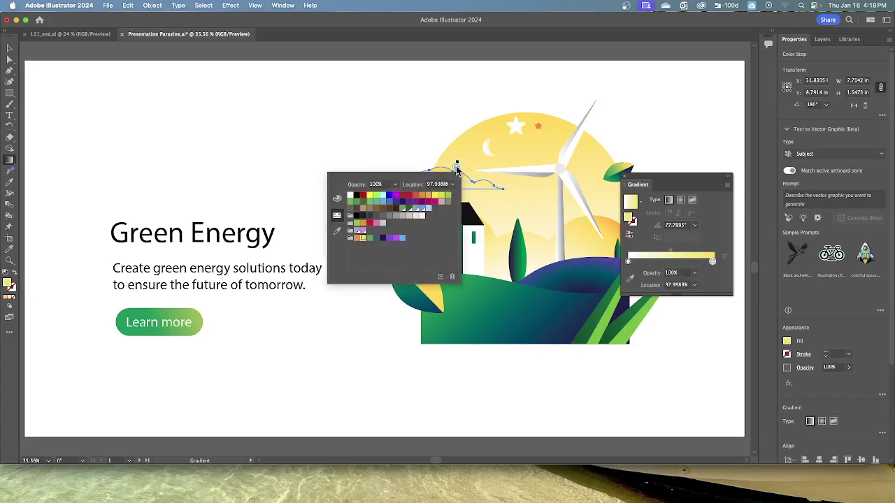
left_click(351, 197)
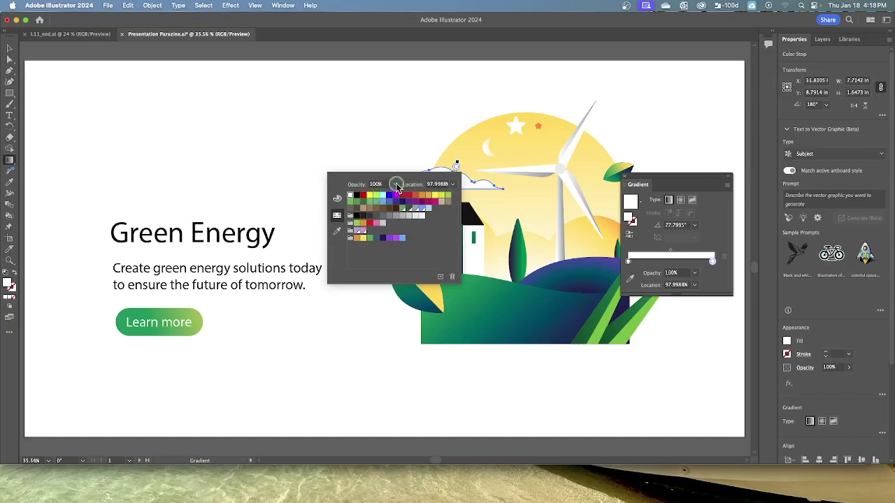
left_click(395, 185)
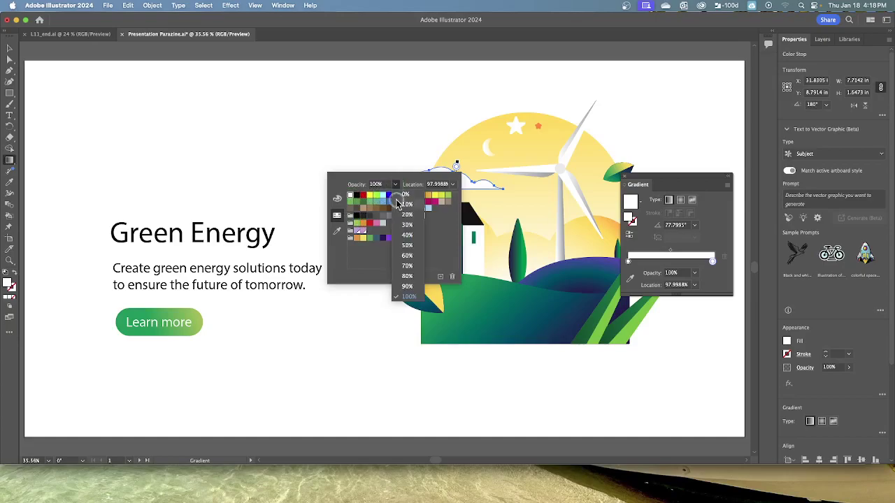
left_click(404, 194)
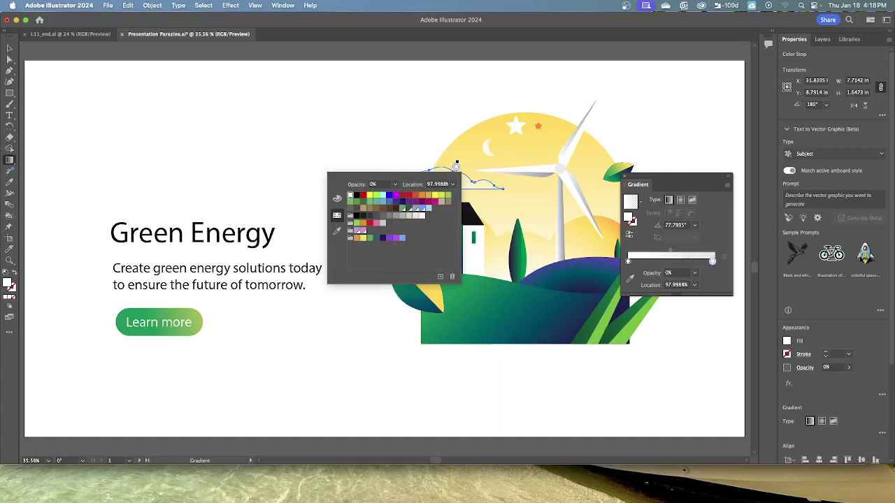
key("Escape")
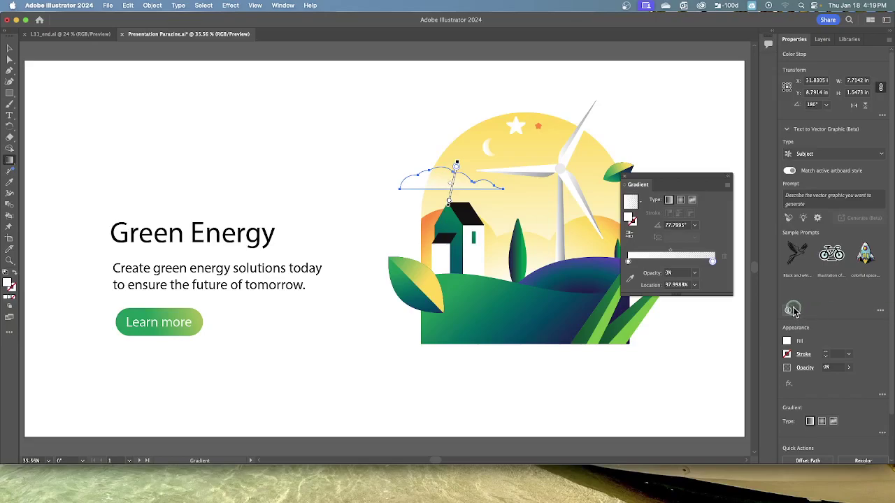
Select the cloud gradient's left stop and add a new stop at about 29% location
left_click(448, 202)
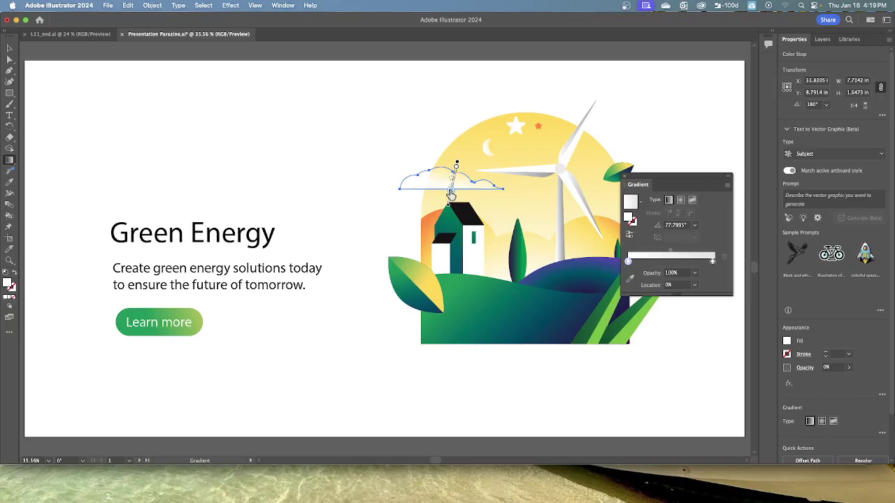
left_click(451, 194)
Duplicate the faded cloud and place the copy right of the wind turbine, near the leaf
left_click(9, 46)
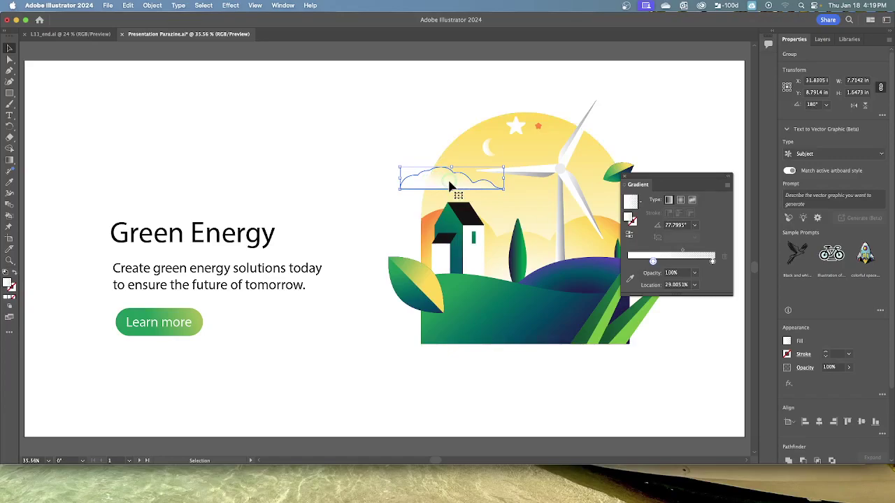
left_click_drag(449, 185, 624, 181)
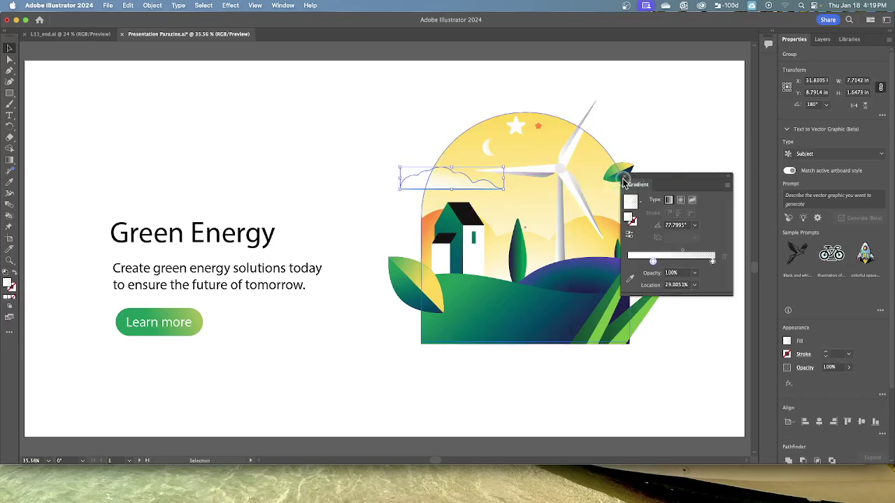
key("Escape")
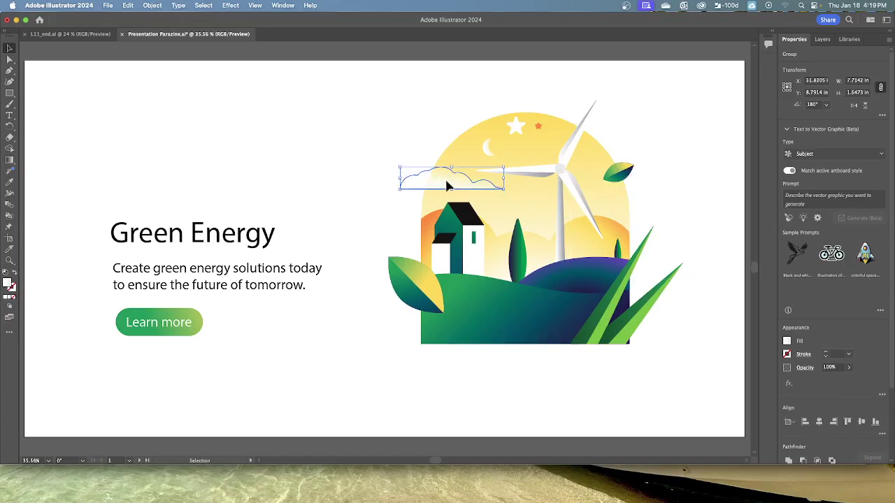
left_click_drag(449, 185, 612, 194)
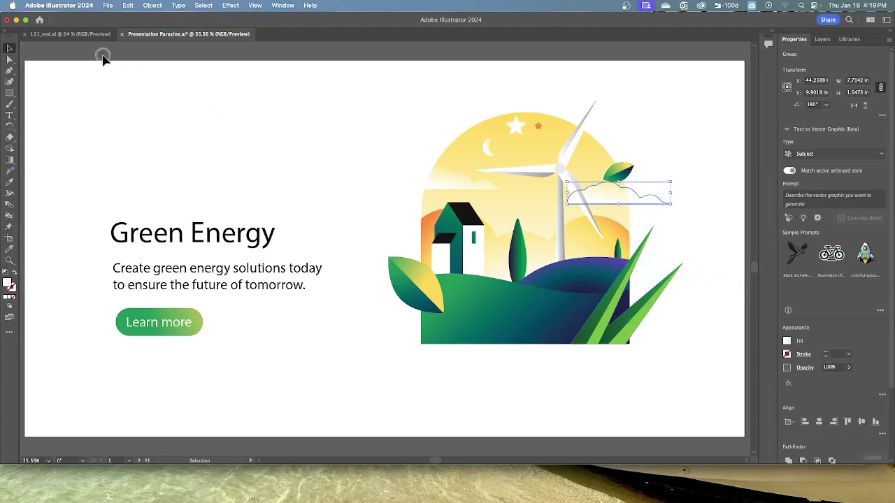
Deselect everything and dismiss the New Document dialog
left_click(200, 5)
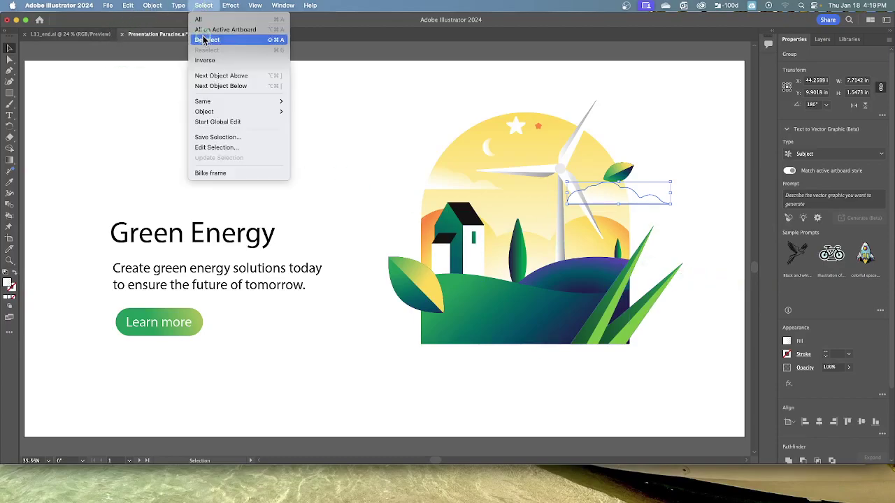
left_click(205, 40)
left_click(107, 6)
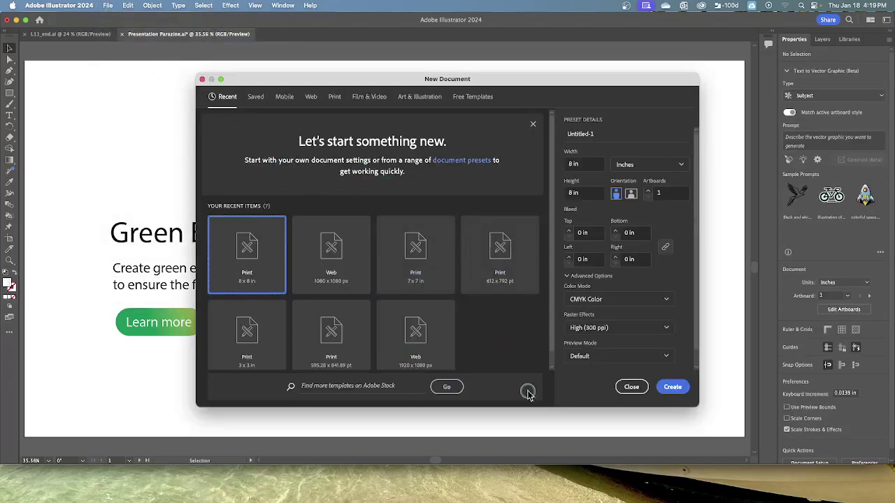
left_click(630, 386)
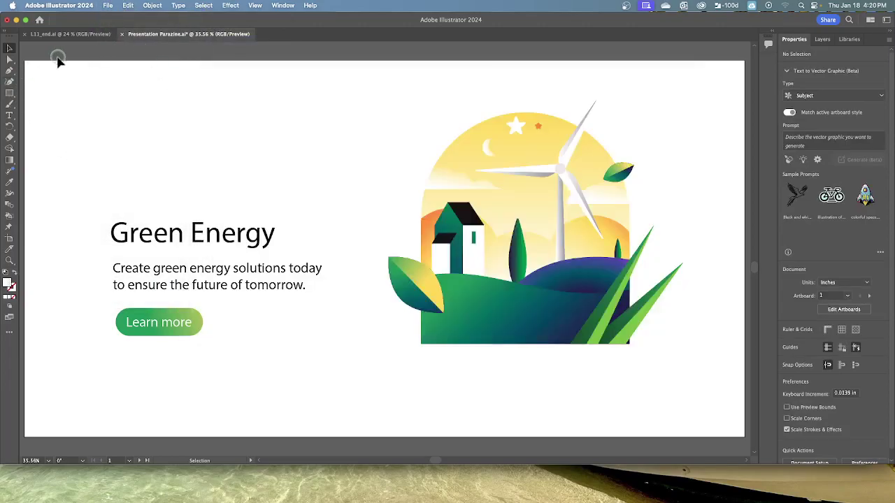
Save the Green Energy presentation and drag the left cloud farther right across the sky
left_click(114, 7)
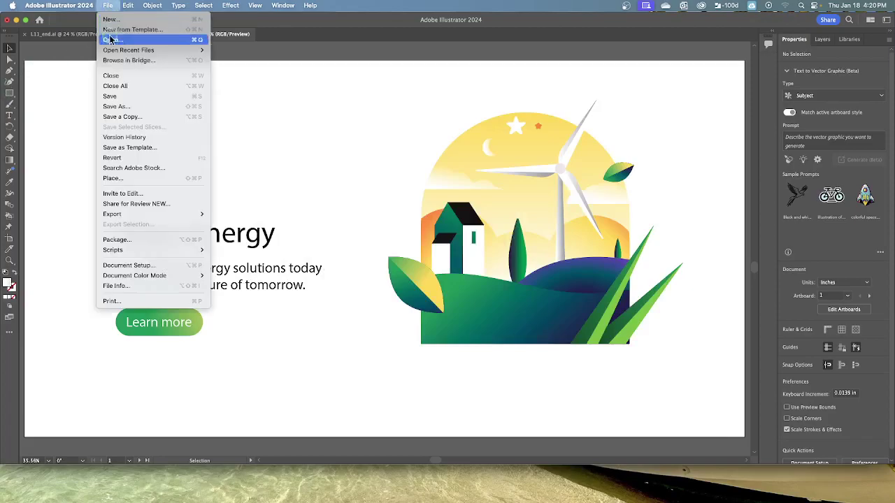
left_click(114, 97)
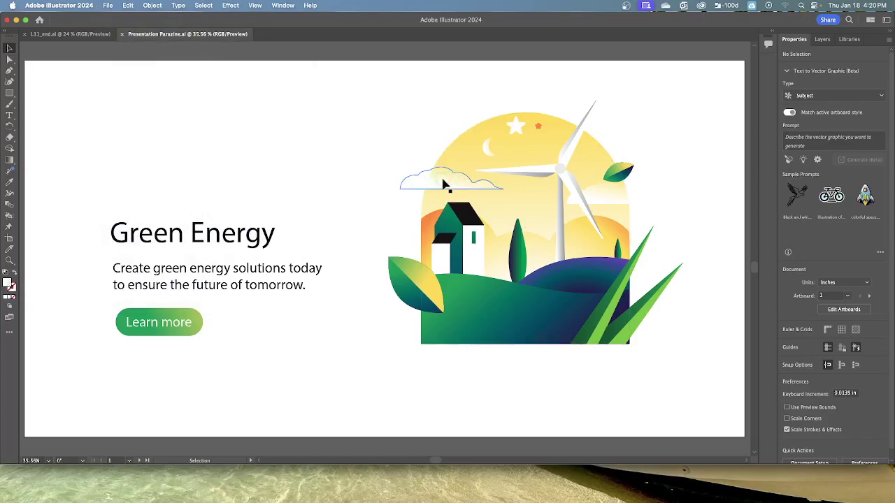
left_click_drag(444, 184, 632, 197)
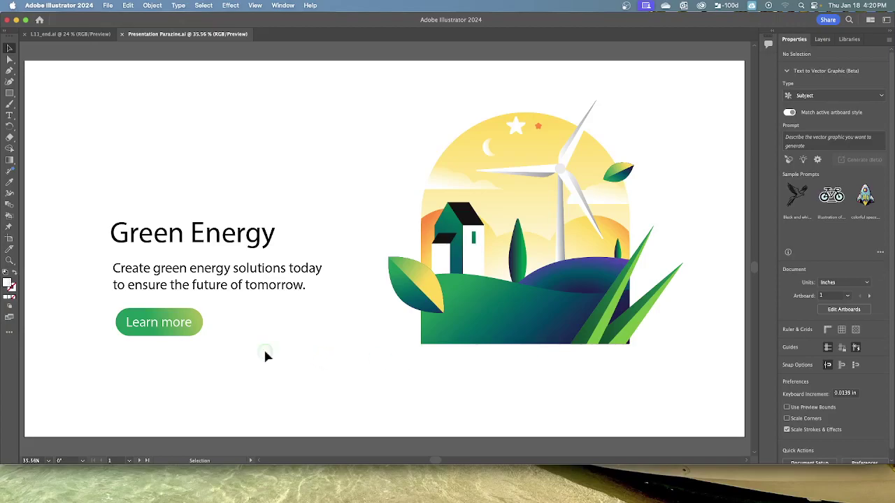
Go to artboard 3 Bike, select the cyclist's green jersey and zoom in on it
left_click(128, 461)
left_click(145, 491)
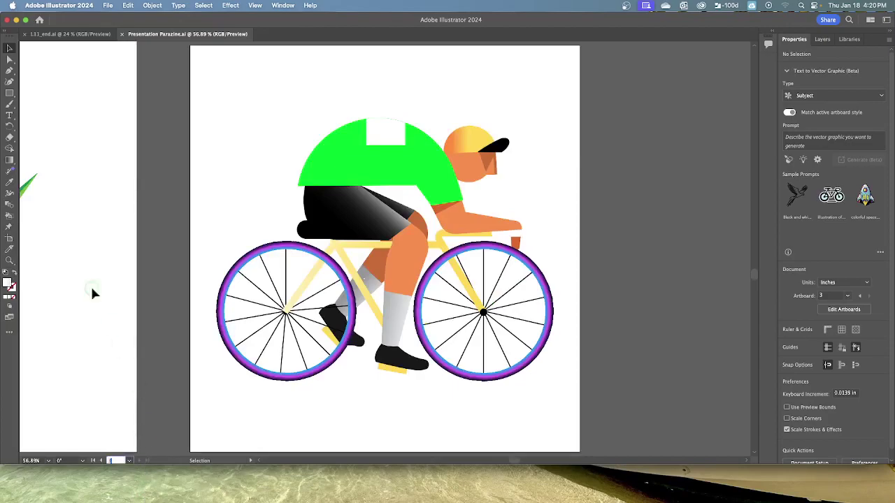
left_click(10, 46)
left_click(363, 165)
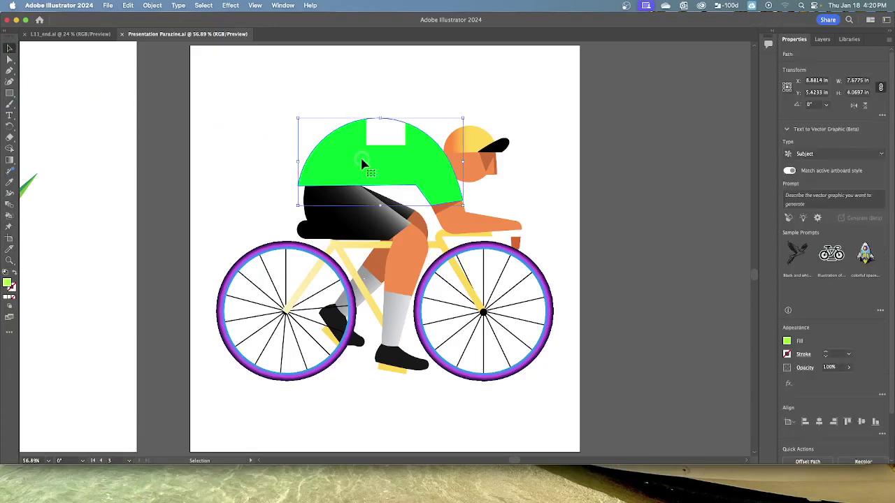
left_click(256, 6)
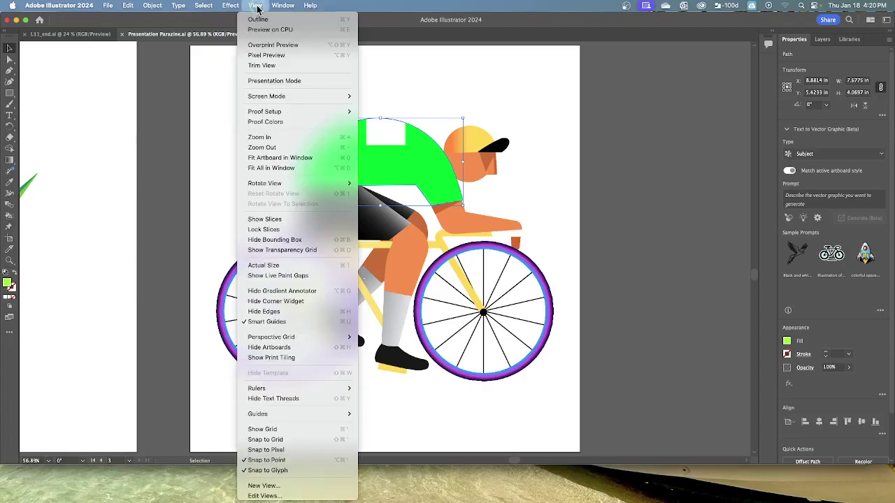
left_click(264, 138)
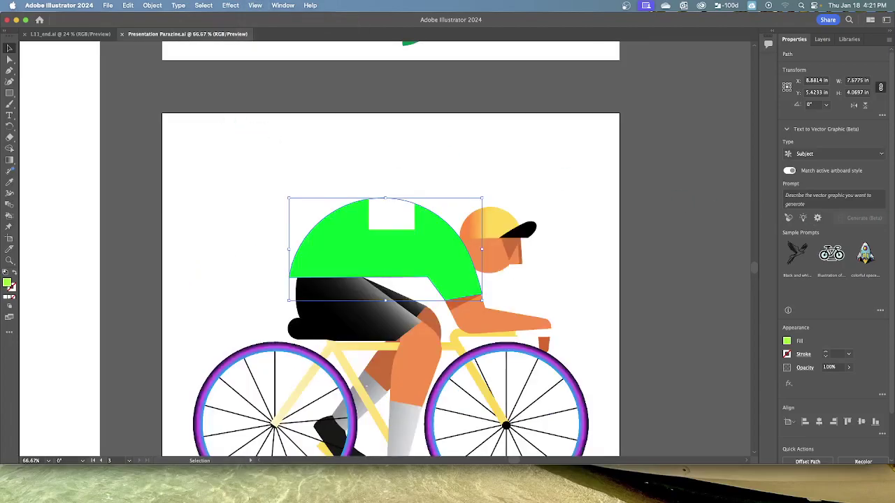
With the Gradient tool, apply a Freeform gradient to the cyclist's green jersey
left_click(9, 161)
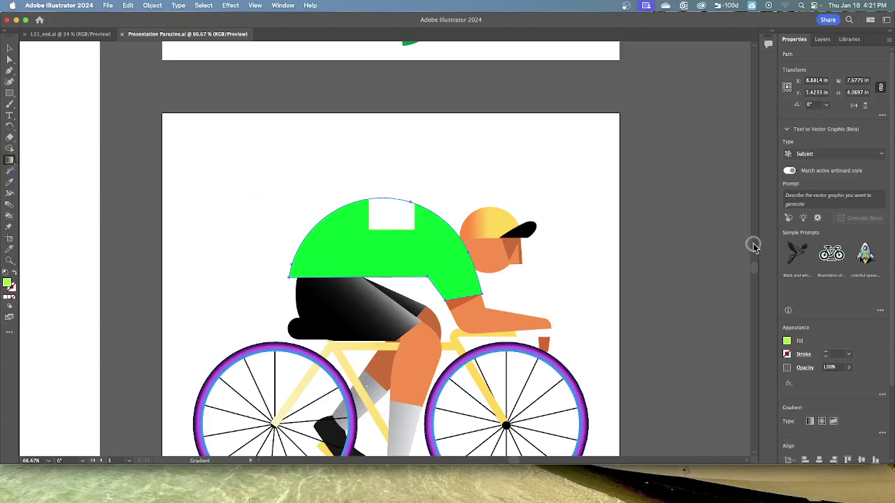
scroll(849, 318, "down", 3)
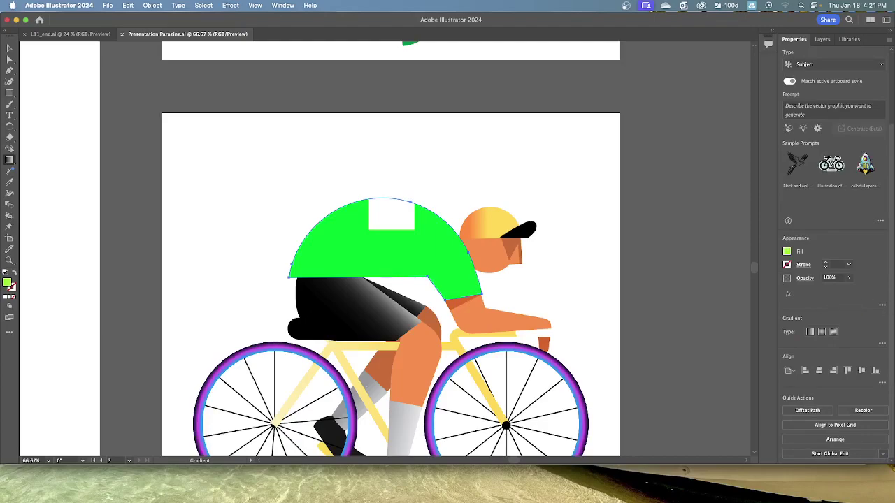
left_click(834, 334)
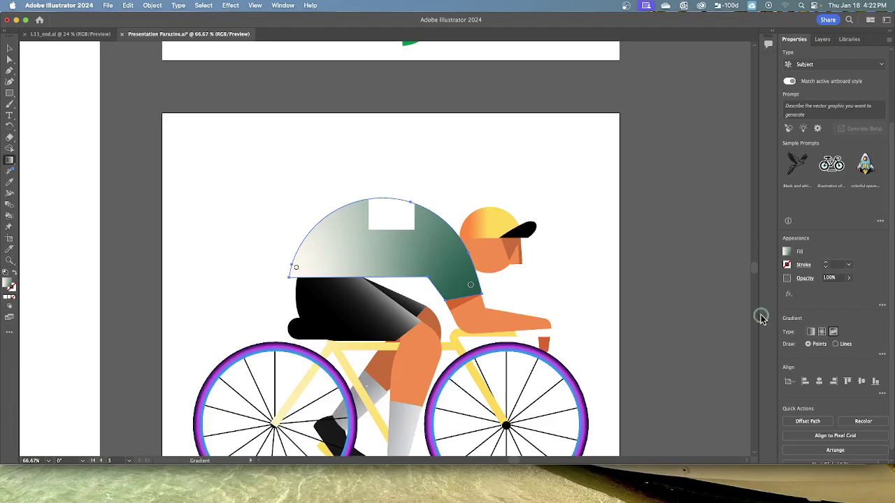
Colour the jersey's right gradient point magenta and move it up onto the upper back
double_click(470, 287)
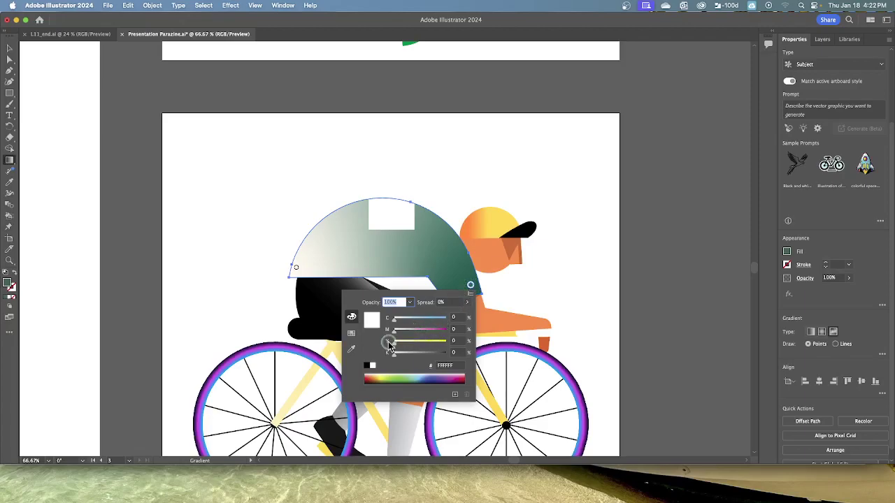
left_click(351, 334)
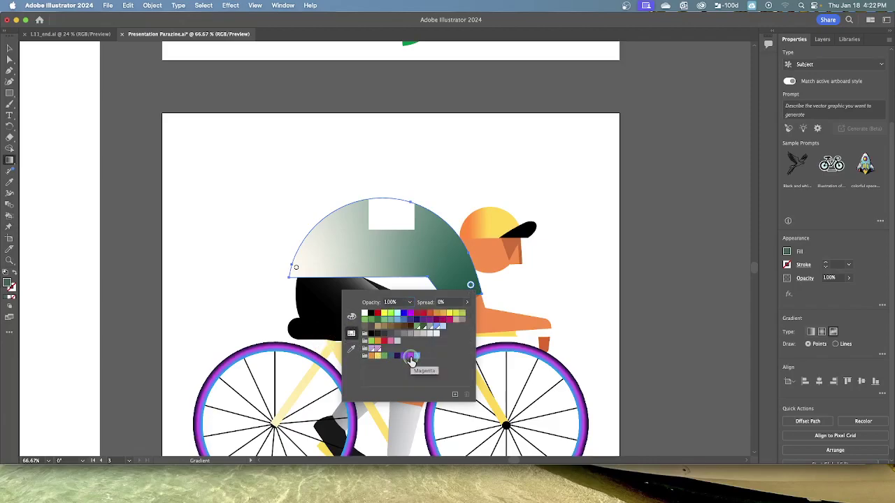
left_click(411, 358)
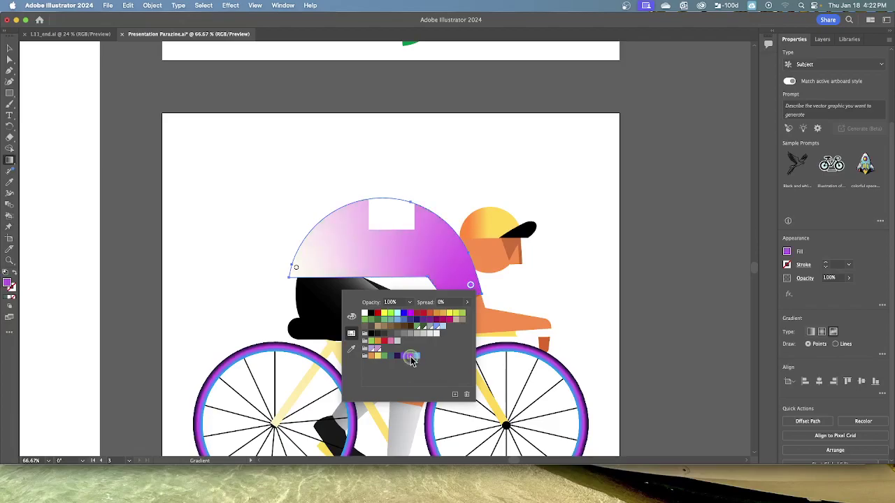
key("Escape")
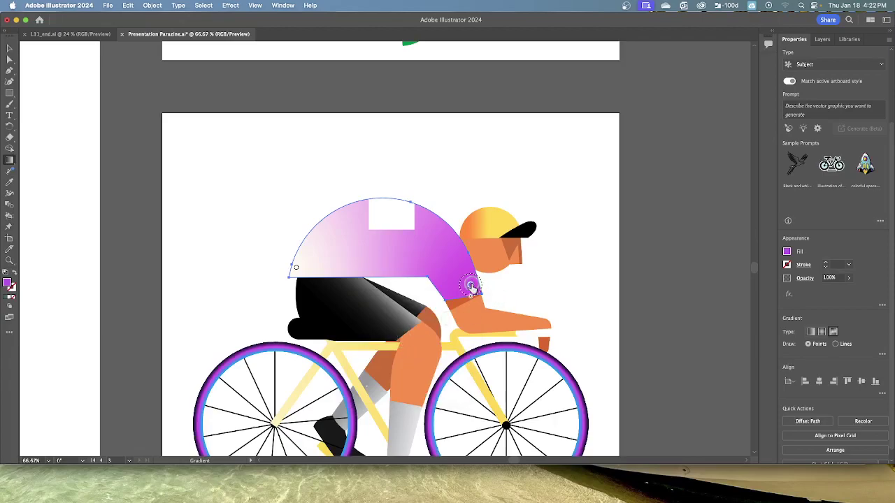
left_click_drag(472, 286, 444, 241)
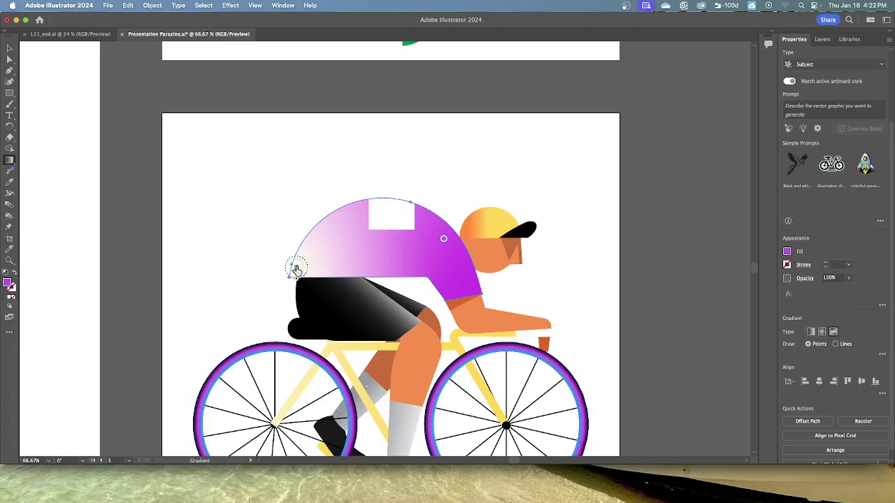
Make the white left gradient point dark green and shift it slightly inward
double_click(296, 269)
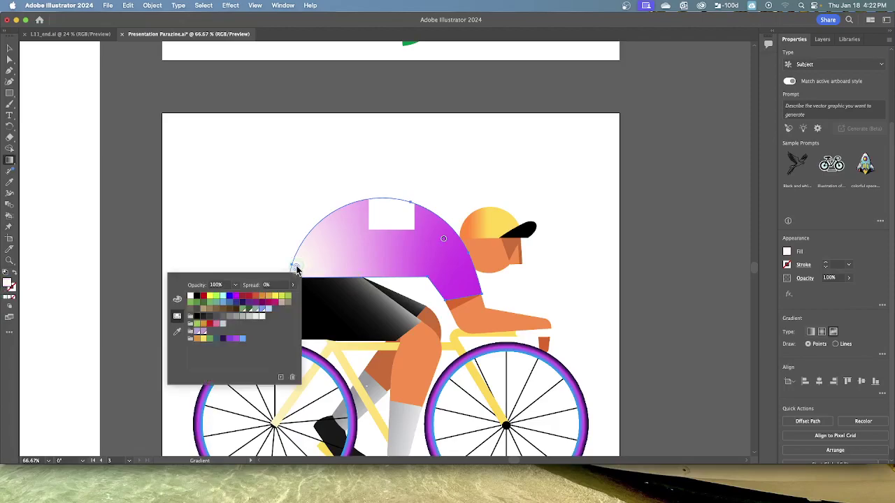
left_click(215, 341)
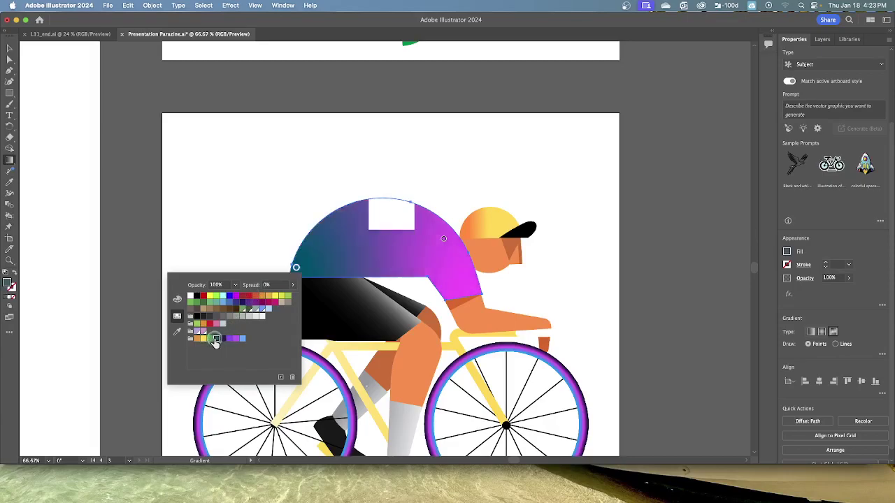
left_click(280, 260)
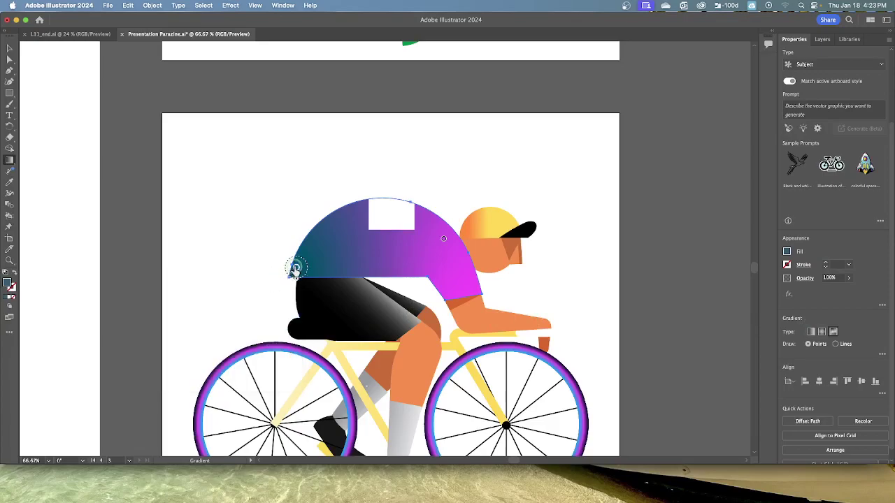
left_click_drag(303, 269, 323, 269)
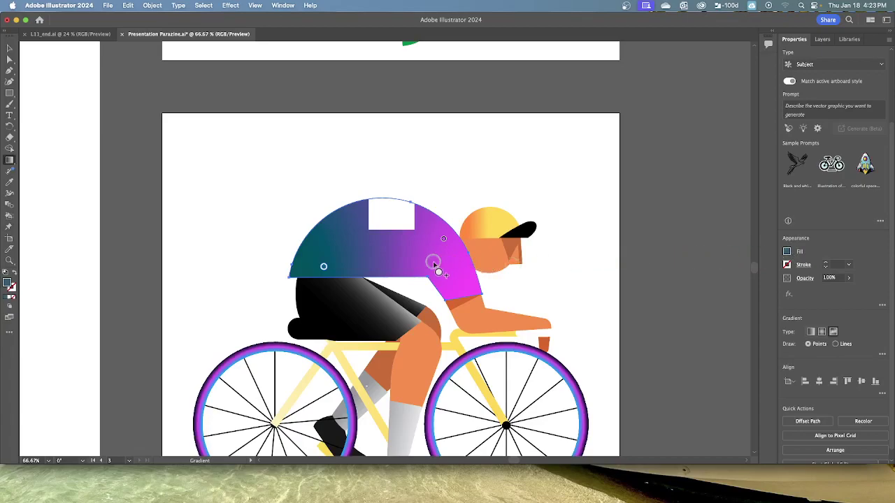
Add two mid-jersey color points, colouring one Green and the other dark violet
left_click(369, 257)
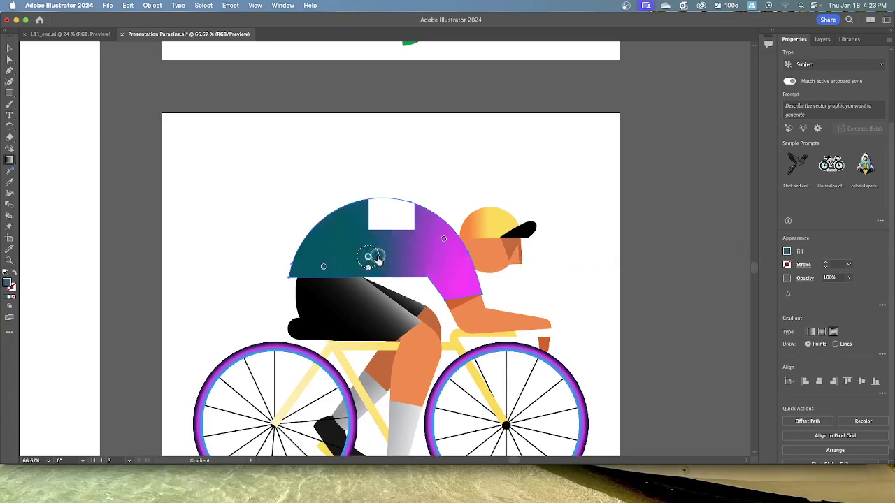
left_click(408, 248)
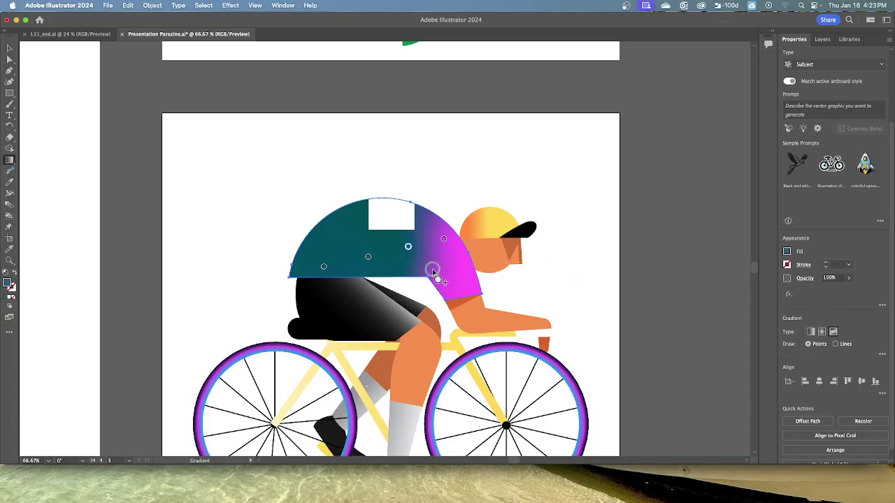
double_click(369, 258)
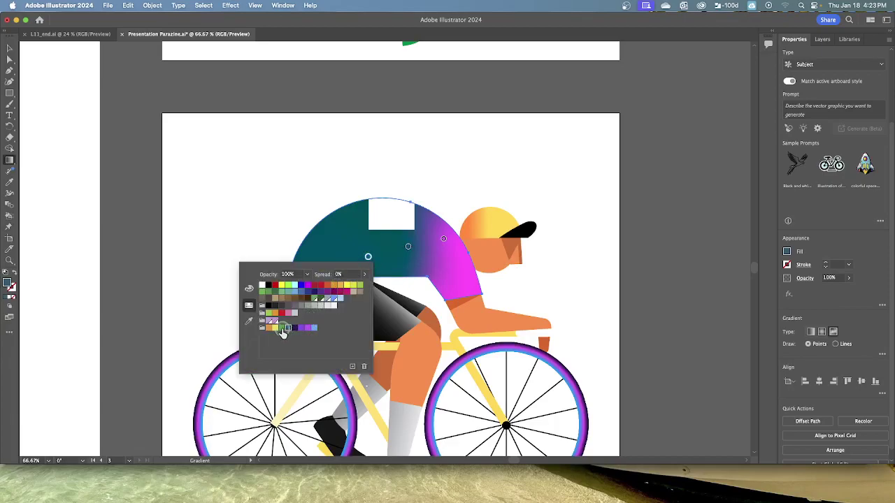
left_click(281, 329)
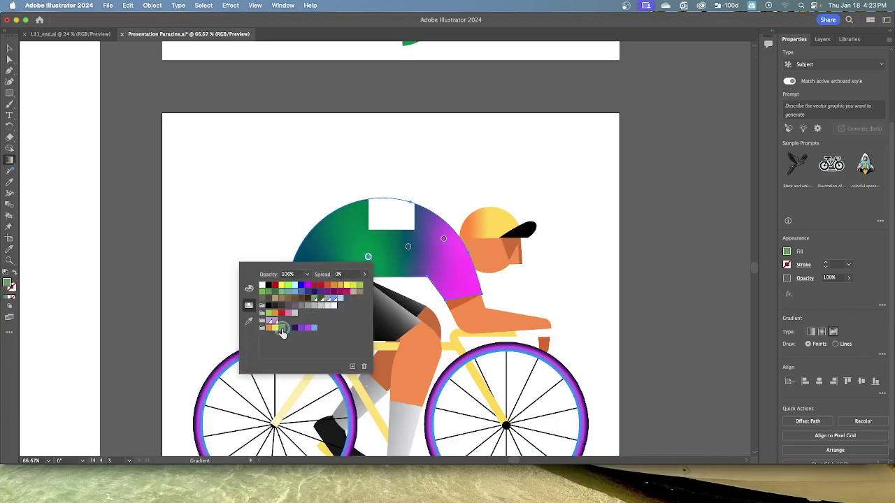
double_click(408, 250)
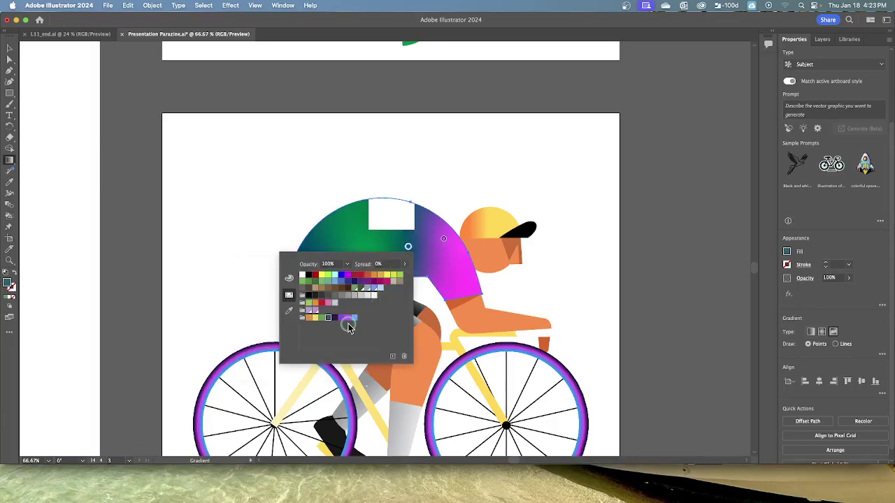
left_click(336, 318)
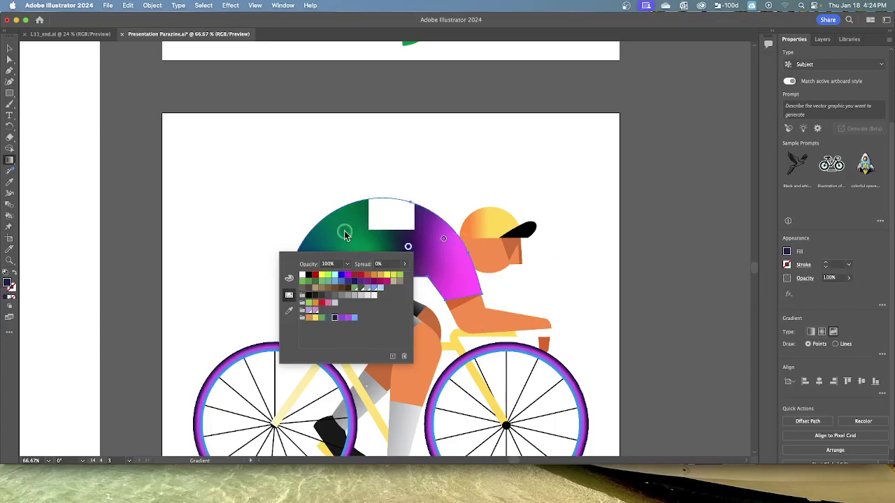
left_click(289, 235)
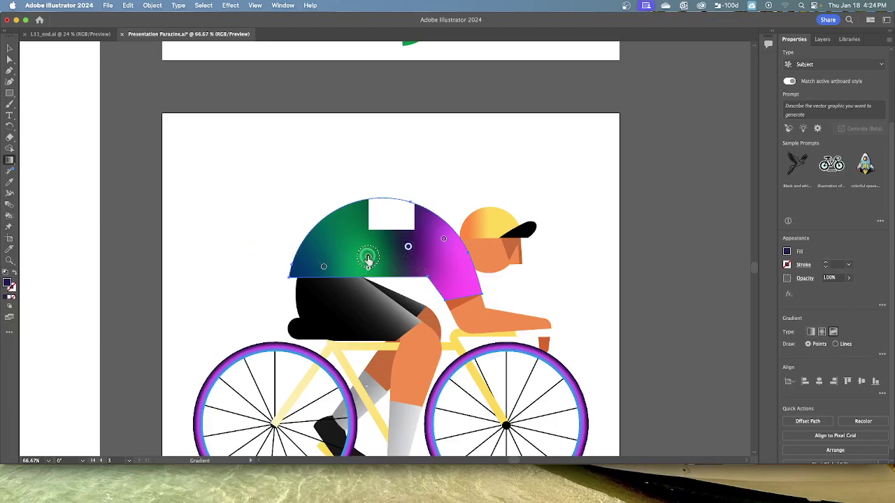
Reposition the green and dark violet points so green spreads across the jersey's back
left_click_drag(367, 256, 348, 248)
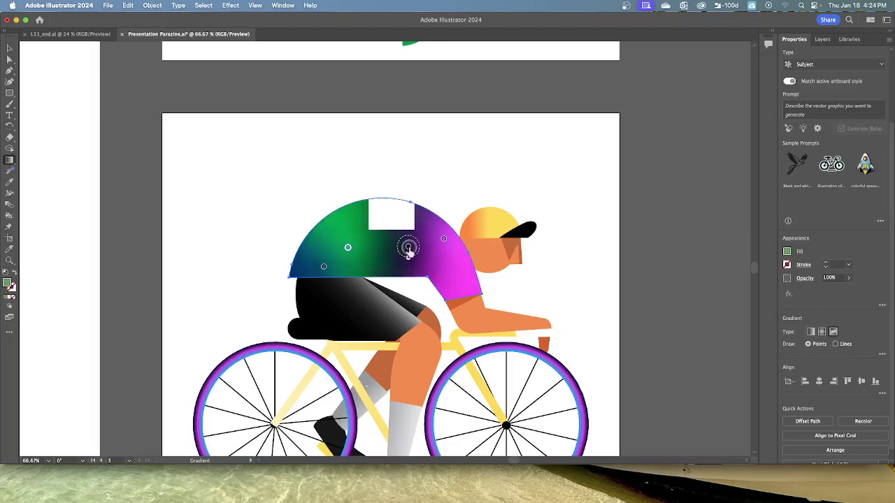
left_click_drag(405, 248, 455, 263)
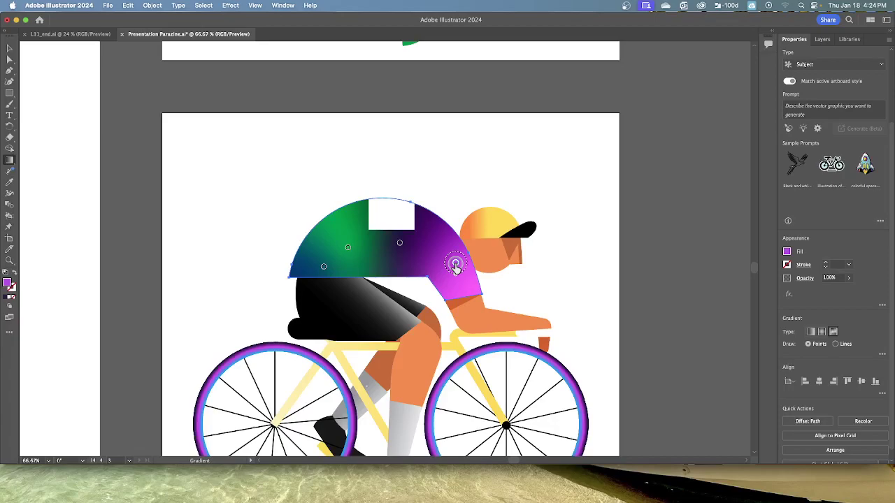
Nudge the magenta point slightly down-right, then add and delete three trial color points
left_click_drag(456, 267, 460, 270)
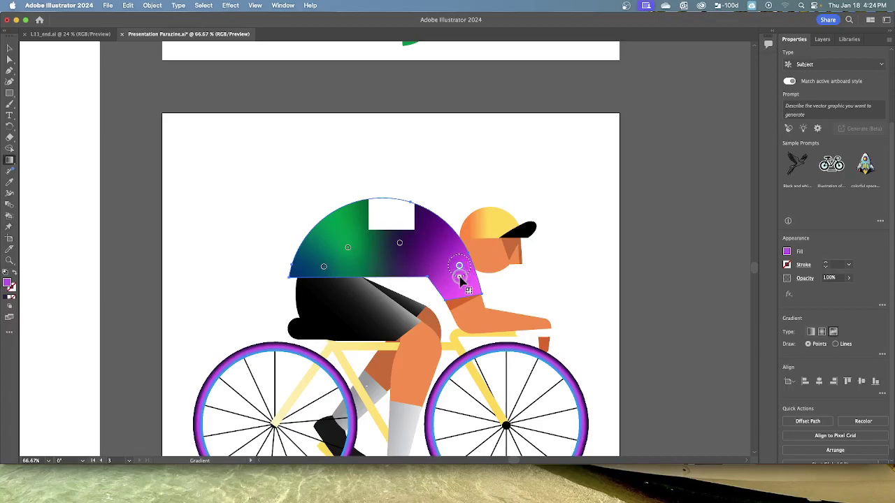
left_click(460, 278)
key("Delete")
left_click(459, 279)
key("Delete")
left_click(461, 280)
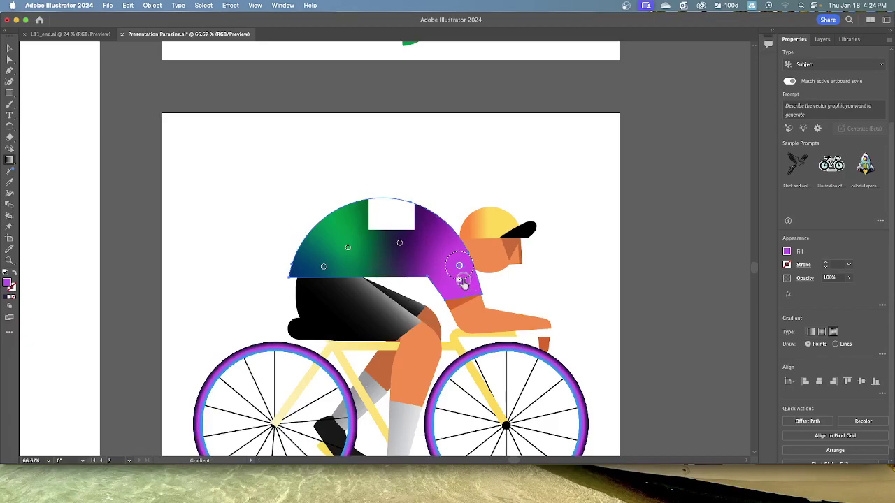
key("Delete")
Add a Purple color point near the jersey's lower front edge and set Draw to Lines
left_click(451, 294)
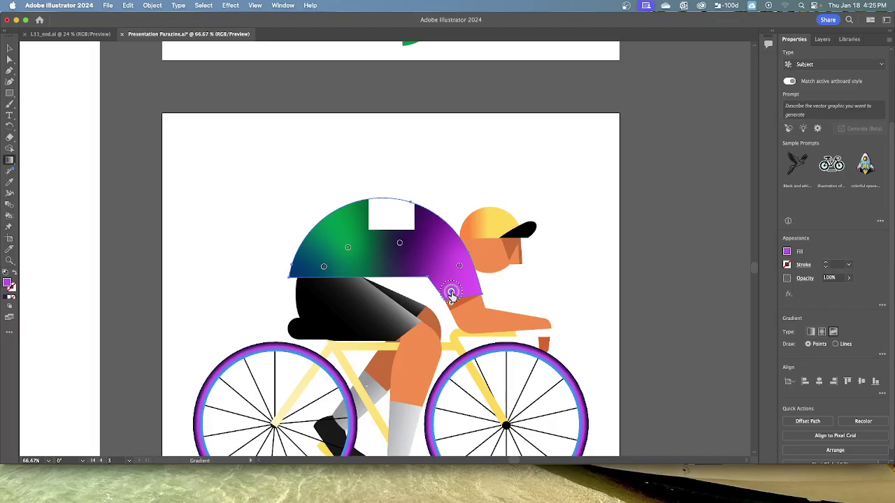
double_click(451, 294)
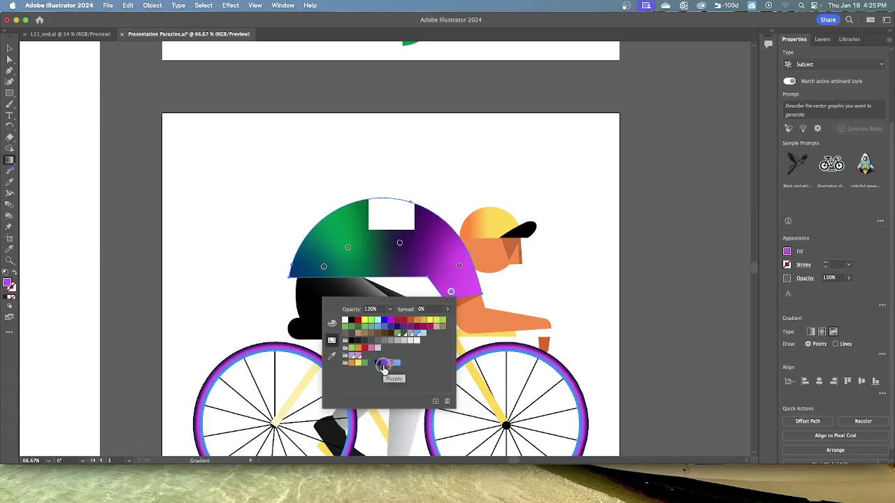
left_click(383, 363)
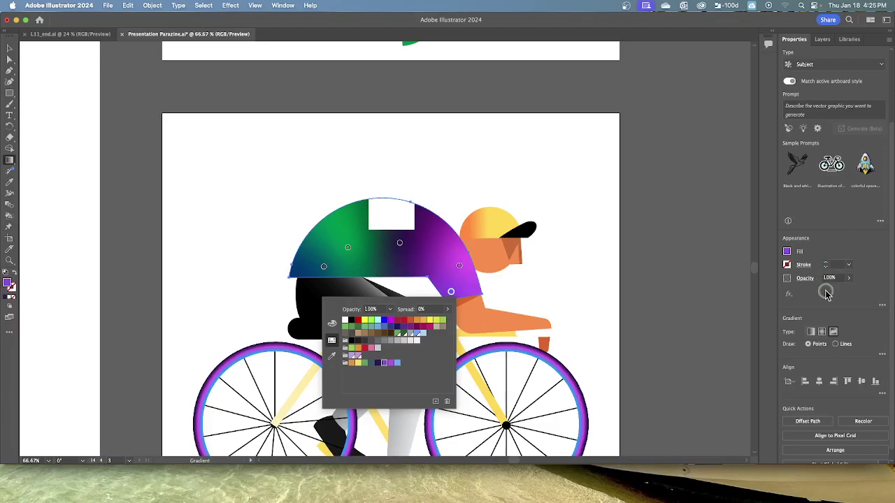
left_click(837, 346)
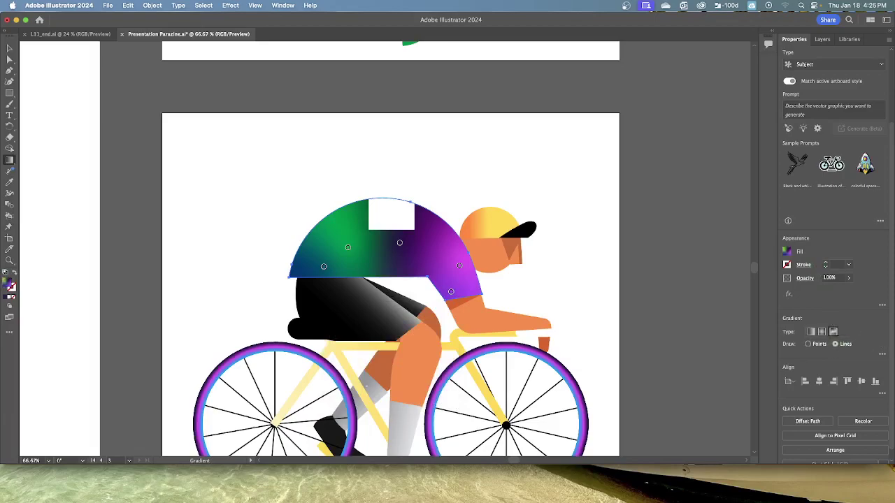
Add a new purple color point on the jersey and move it lower on the shirt
left_click(450, 293)
left_click(448, 264)
left_click_drag(448, 263, 448, 288)
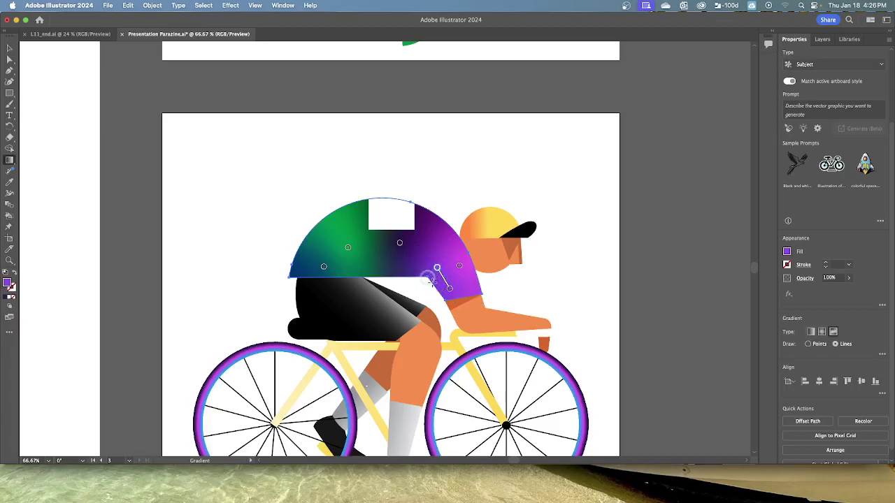
Chain the upper and lower purple points into a curved gradient line extending toward the jersey's middle
left_click(426, 260)
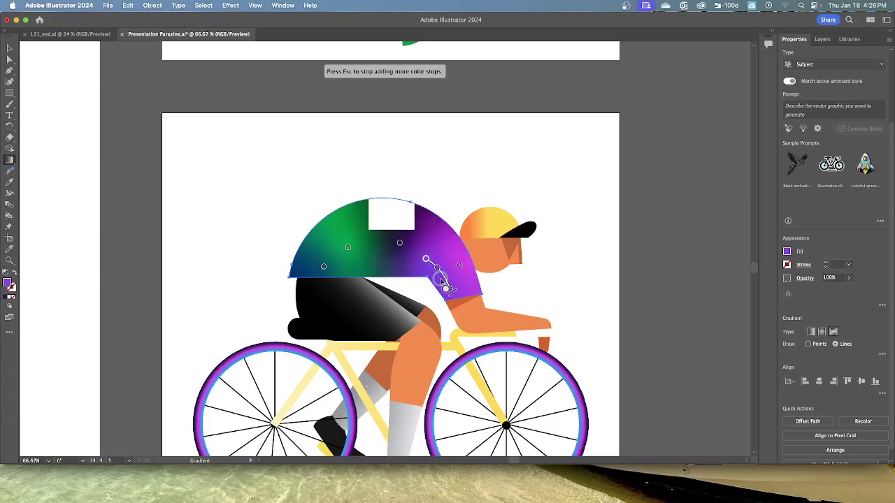
left_click(449, 288)
key("Escape")
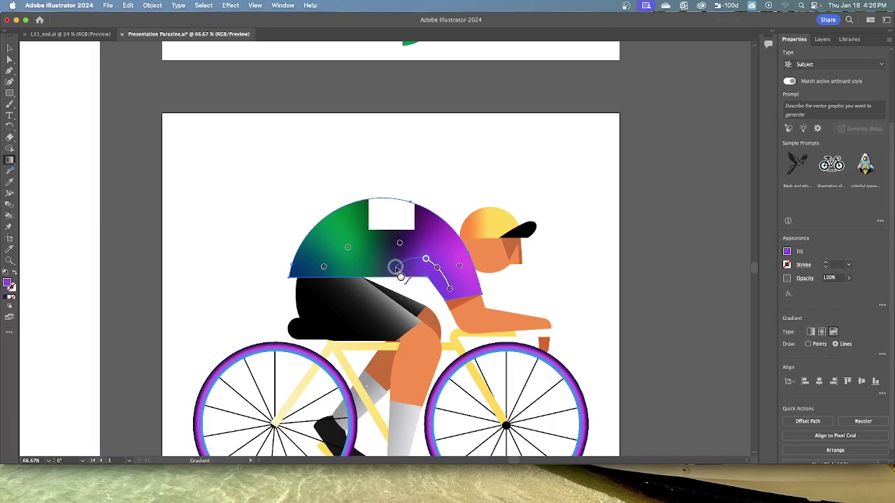
left_click(395, 269)
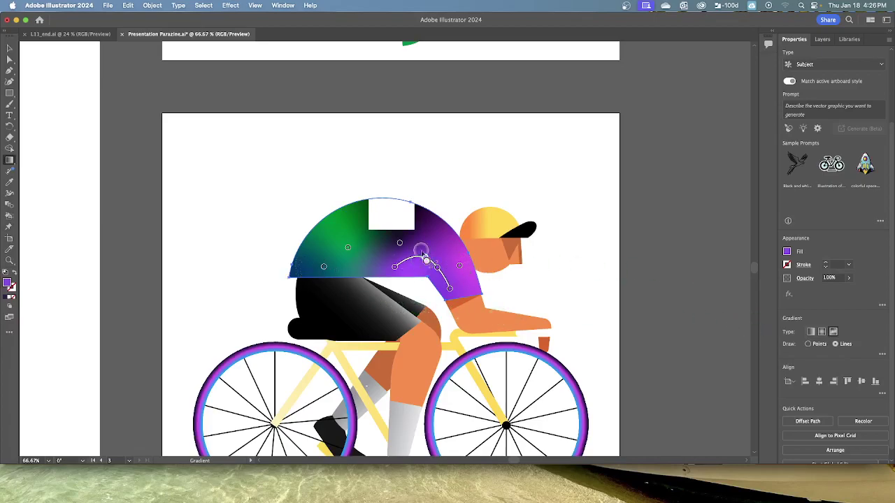
Deselect everything and save Presentation Parazine.ai
left_click(203, 4)
left_click(207, 42)
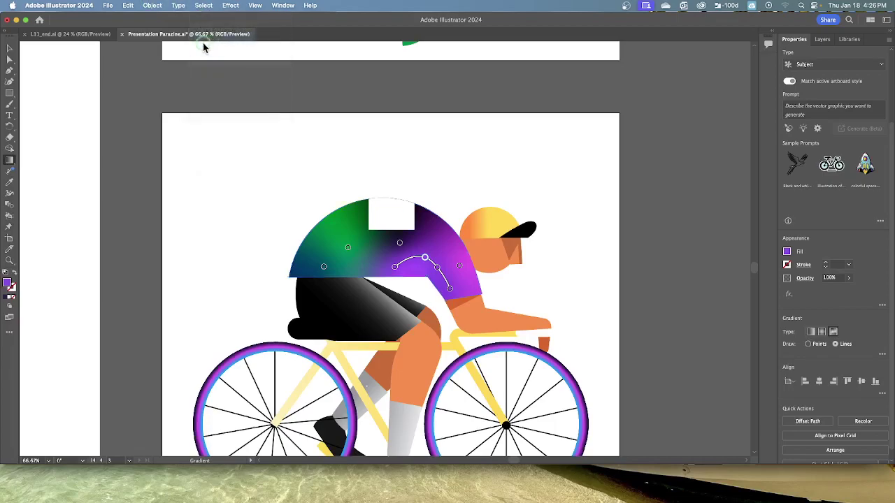
left_click(107, 6)
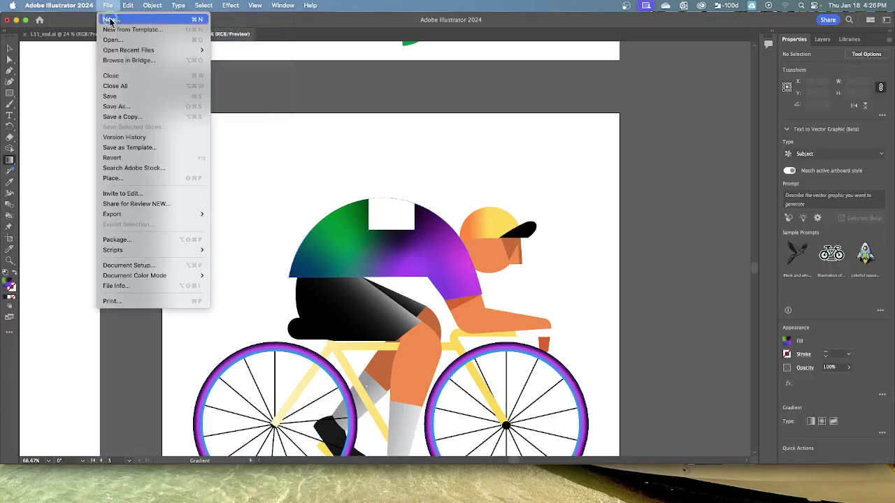
left_click(110, 95)
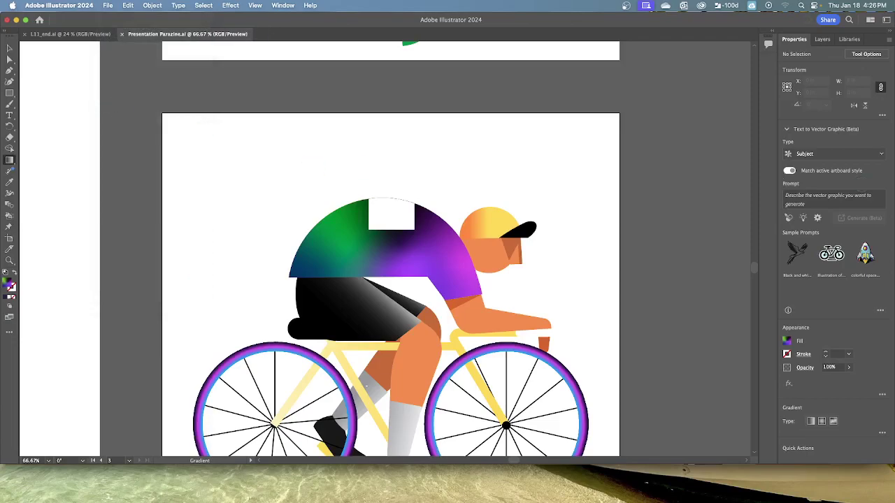